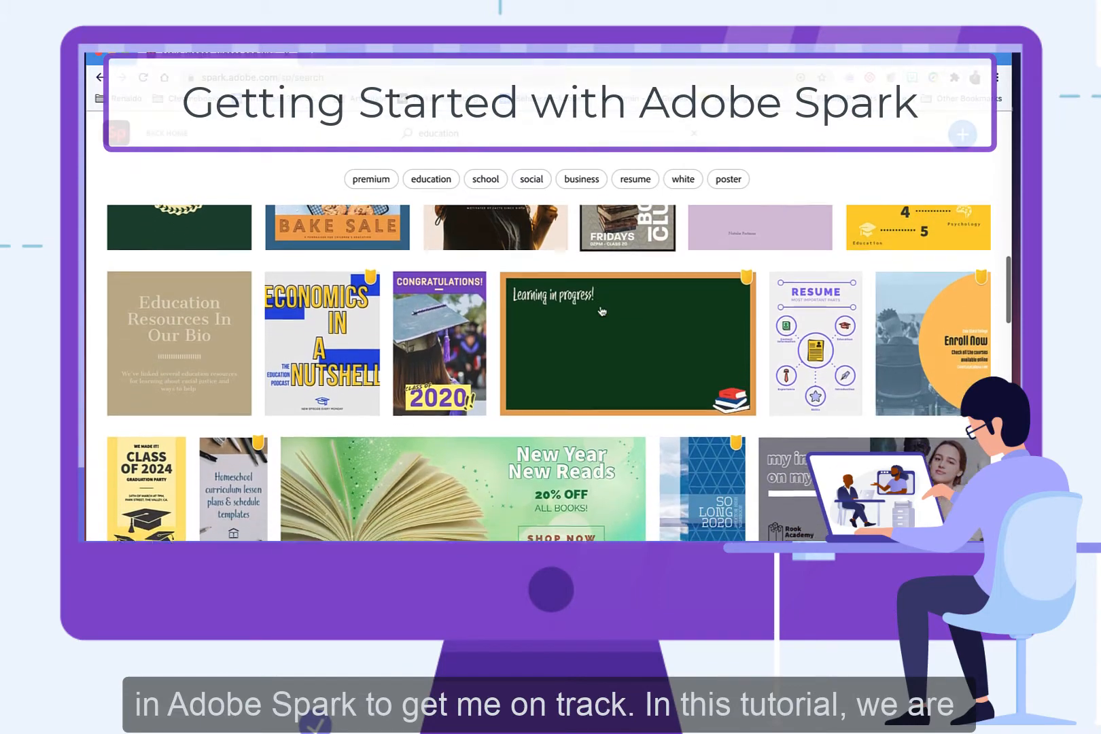
scroll(601, 312, down, 1)
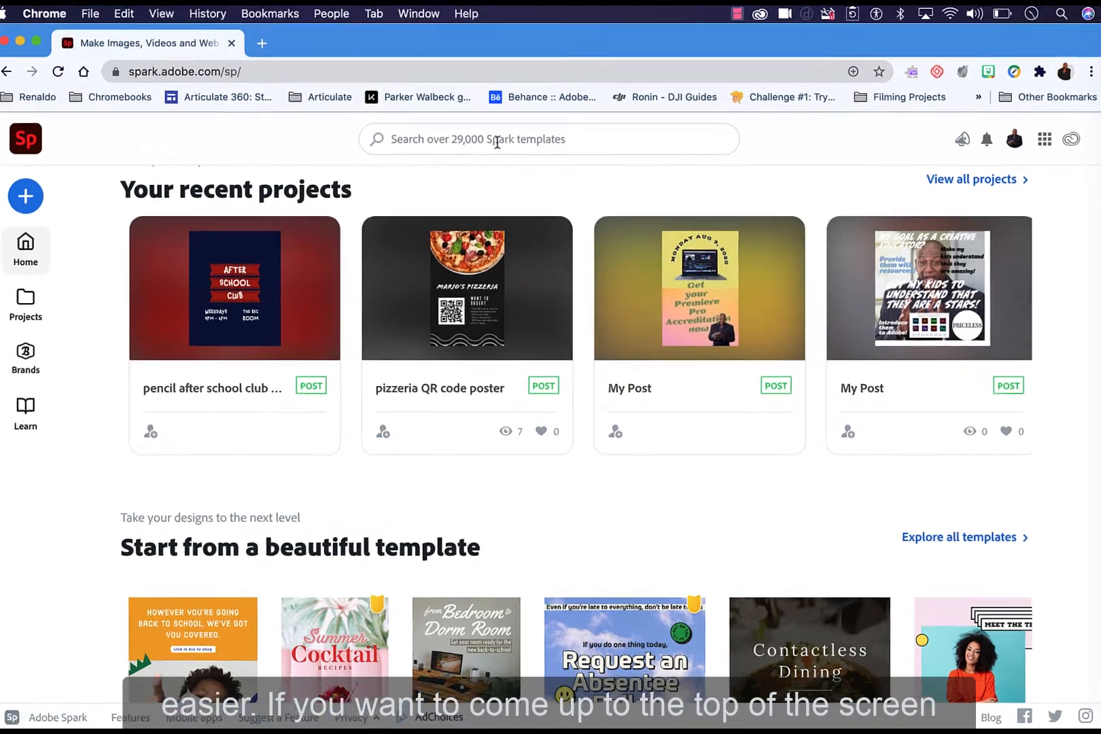
Step: Search the templates for education and open the After School Club poster template for editing
click(499, 148)
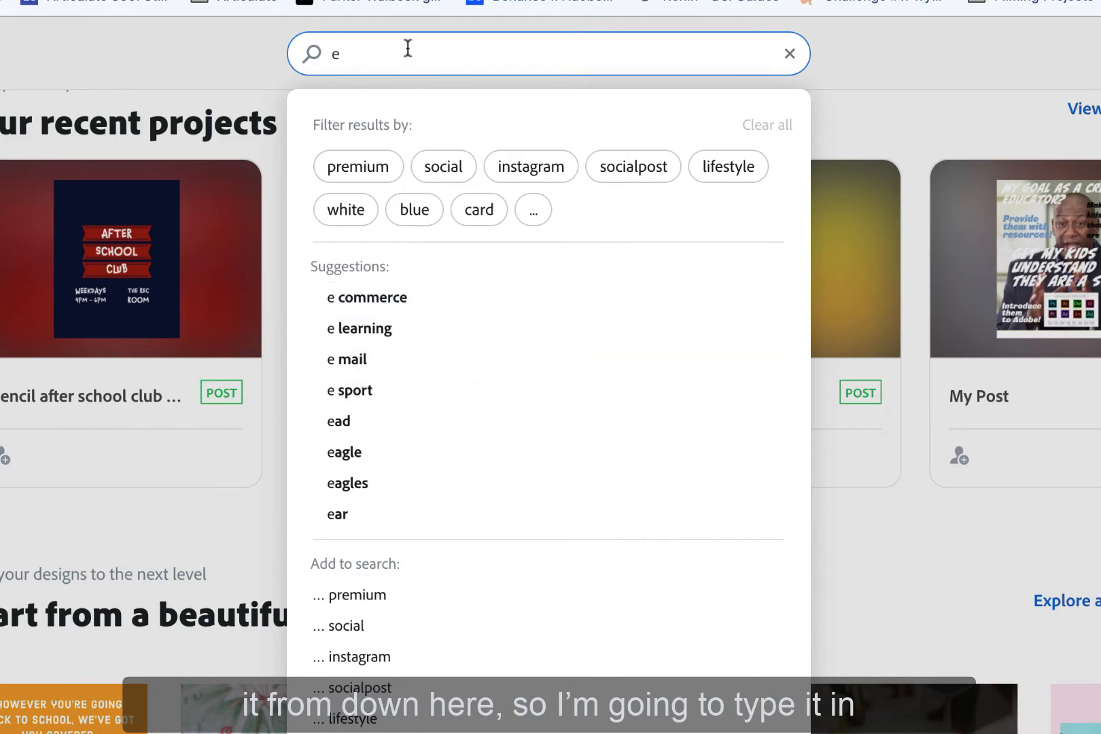
text(ucation)
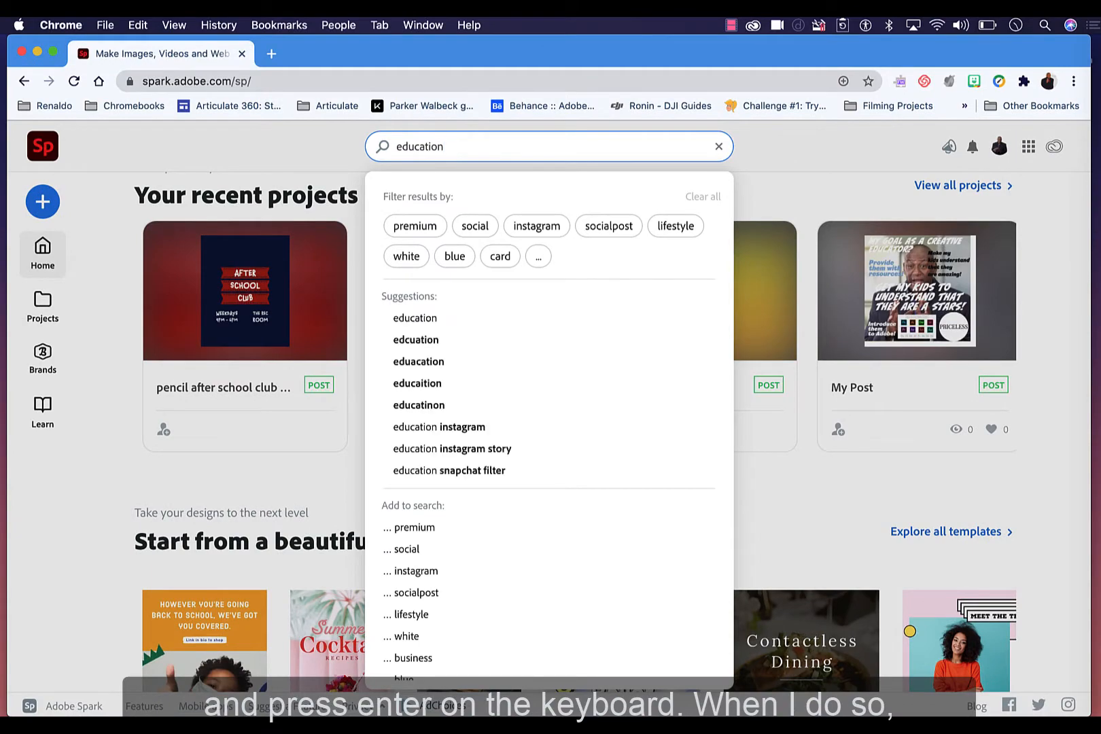
key(Return)
scroll(562, 385, down, 8)
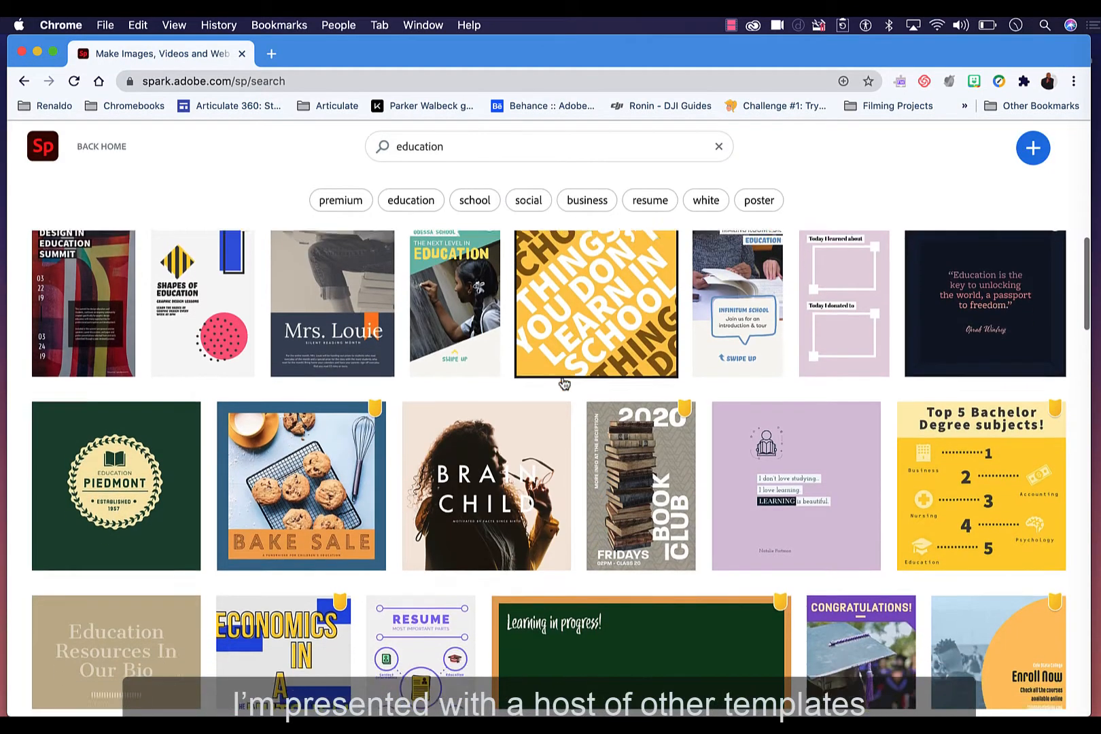
scroll(562, 382, down, 6)
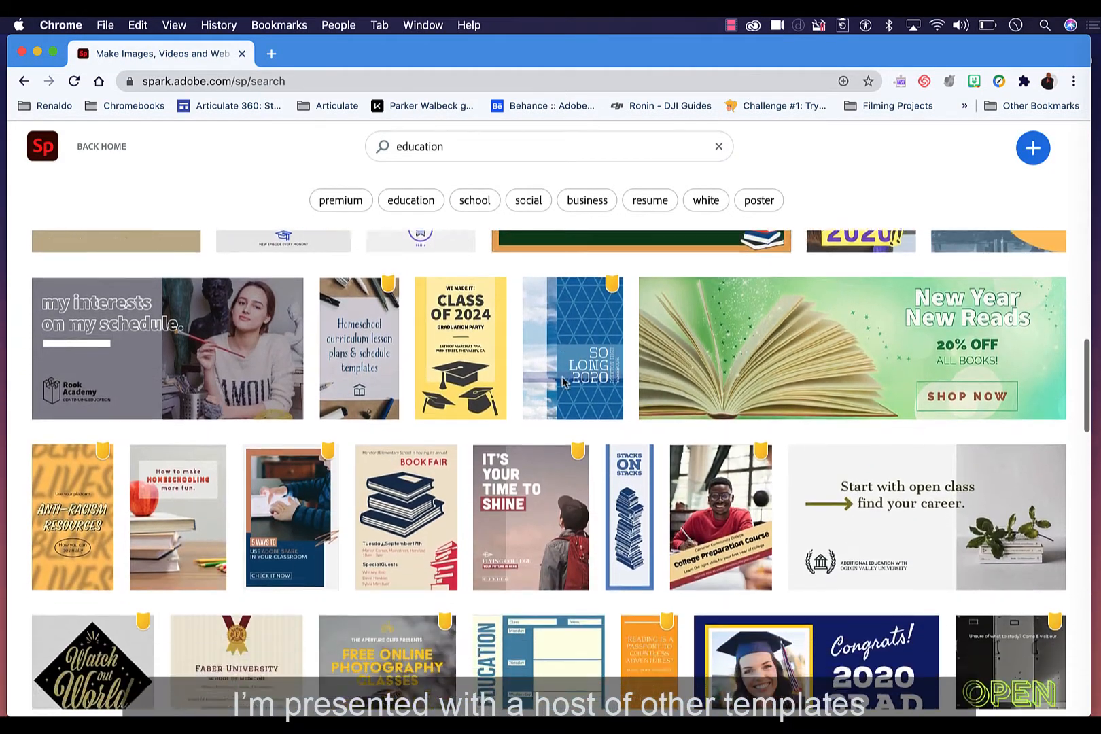
scroll(563, 382, down, 10)
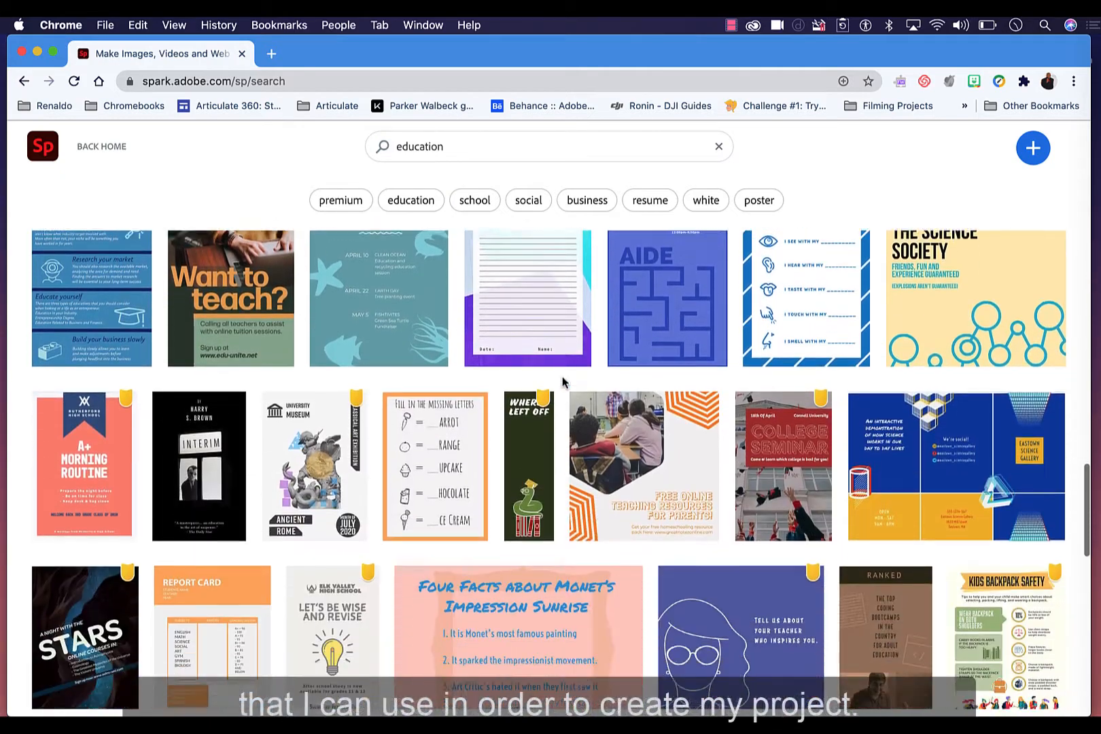
scroll(563, 384, down, 9)
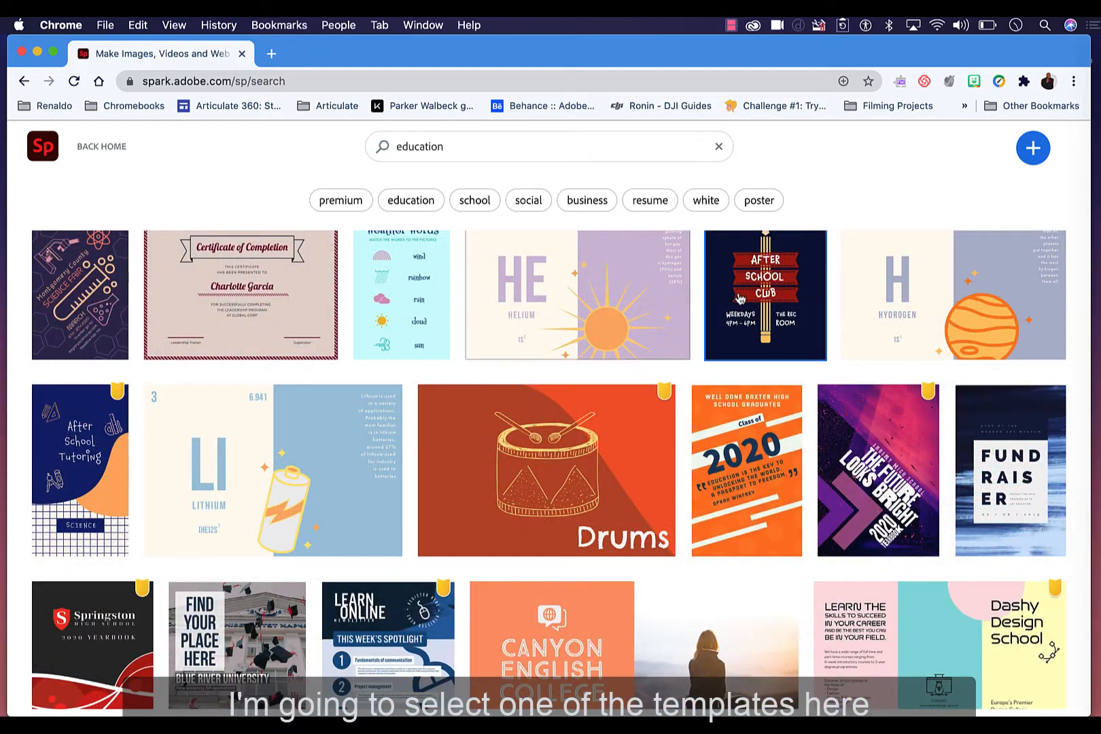
click(740, 299)
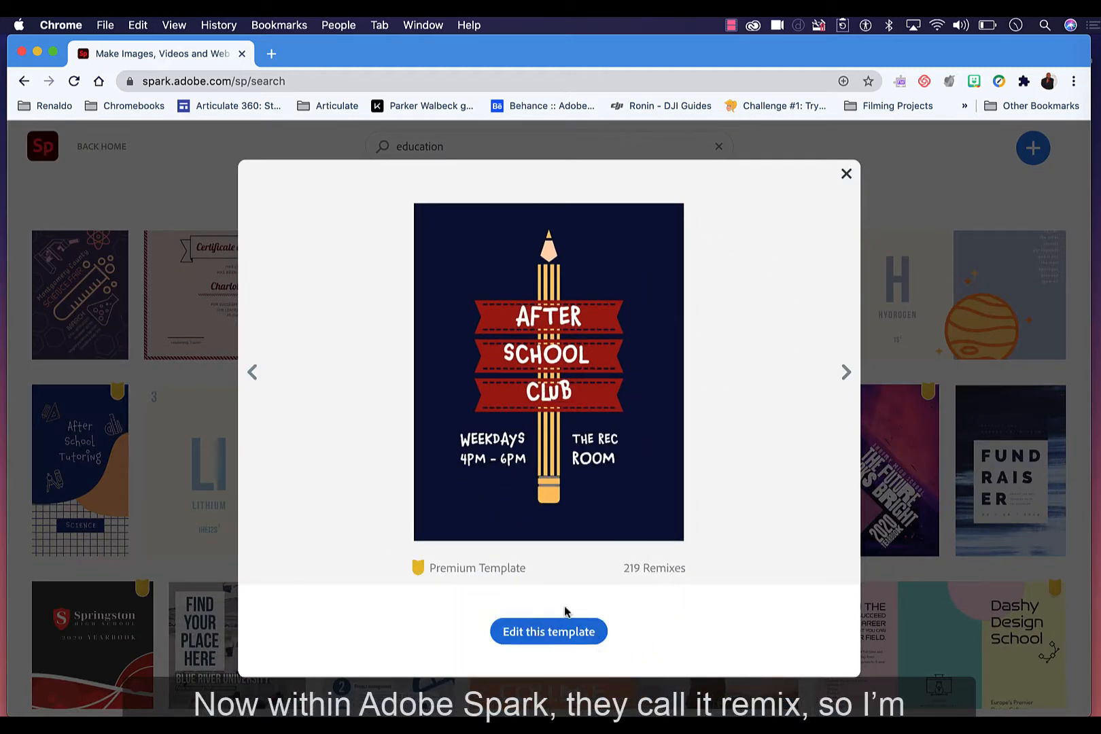
click(560, 646)
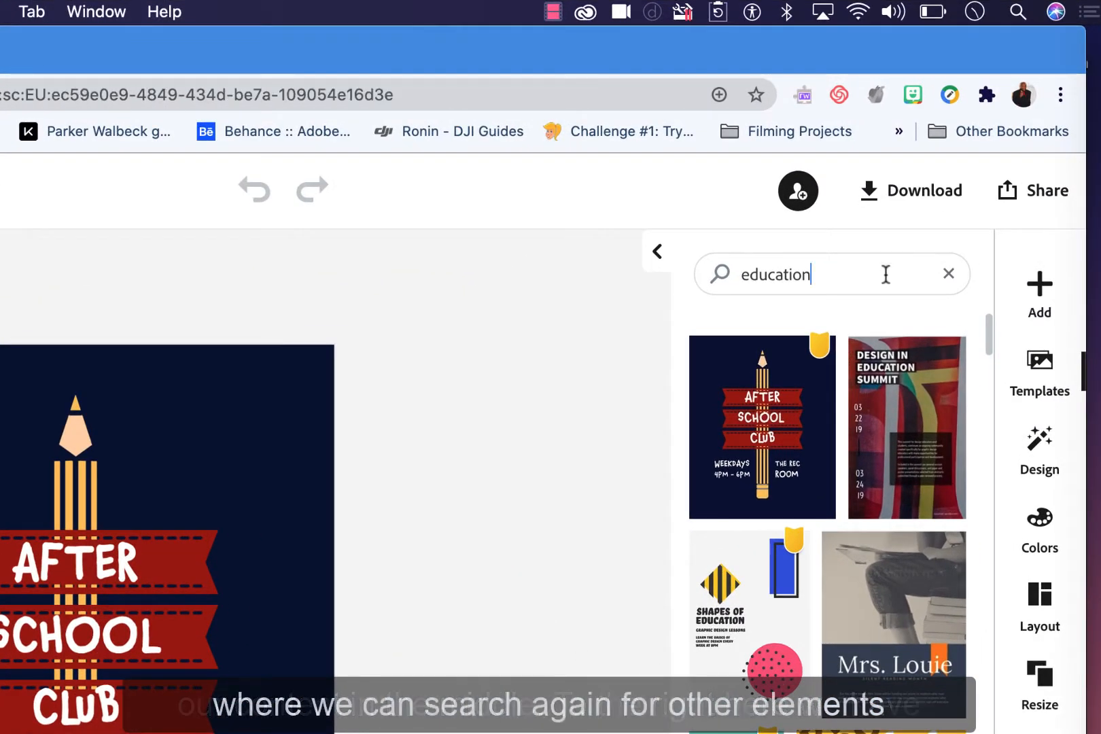
Step: Examine the editor's template search suggestions, the Add object choices and the template list
click(886, 274)
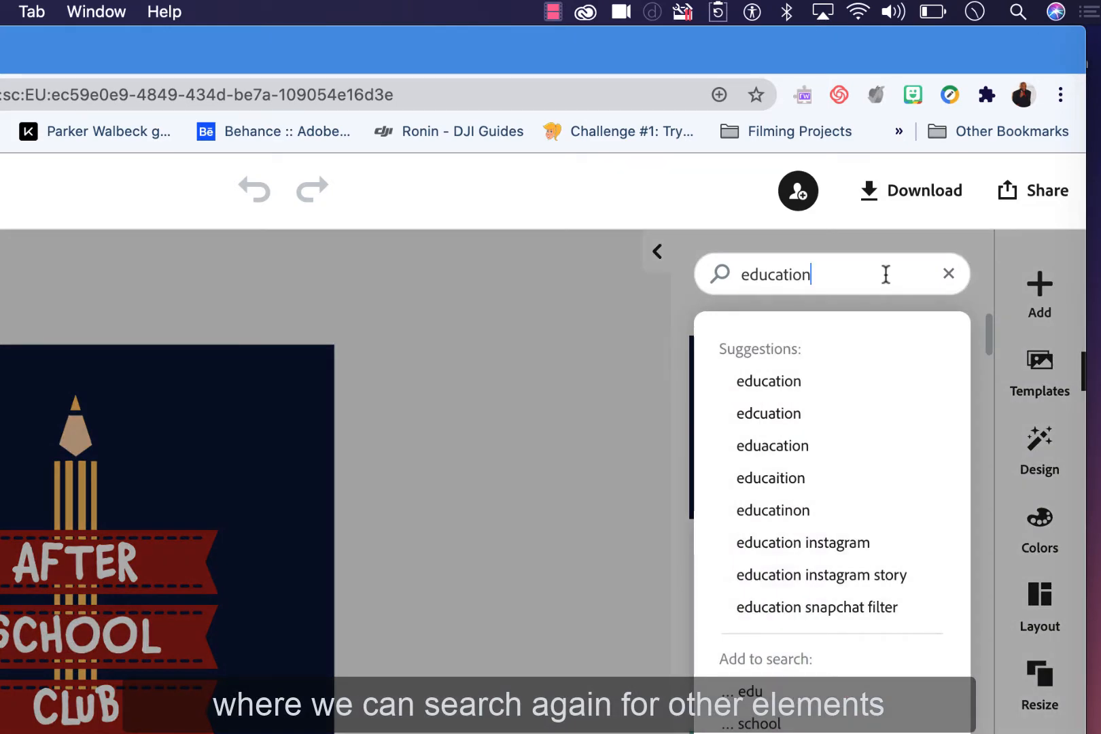
click(582, 398)
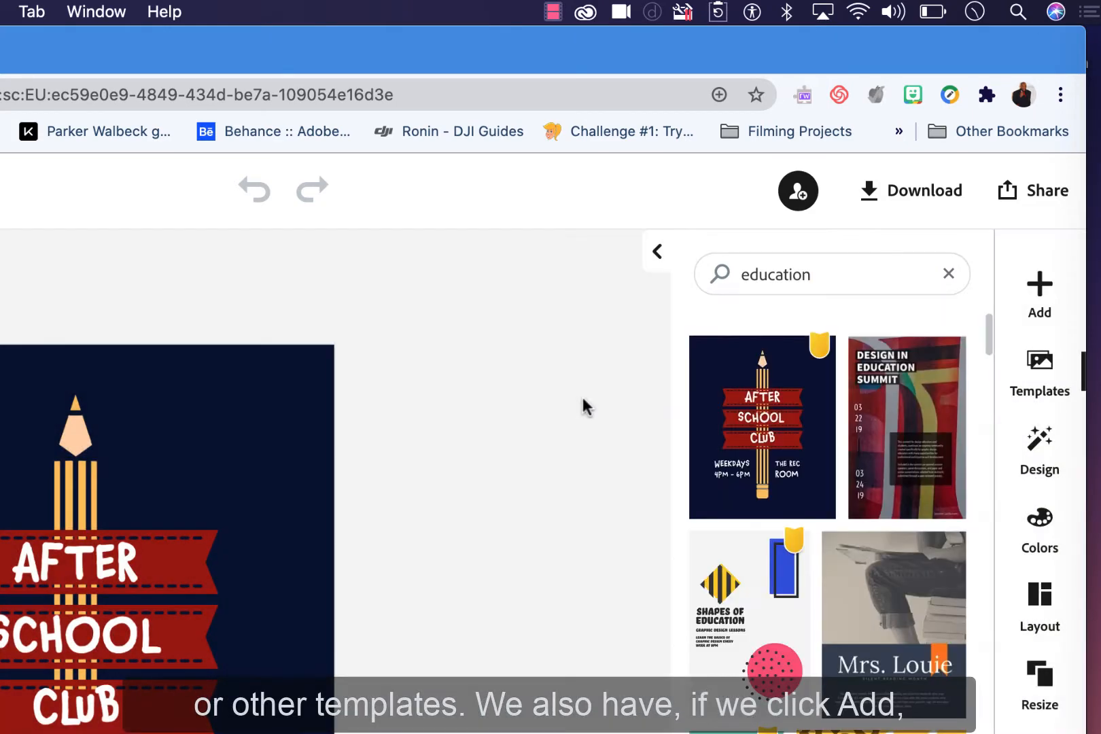
click(1040, 299)
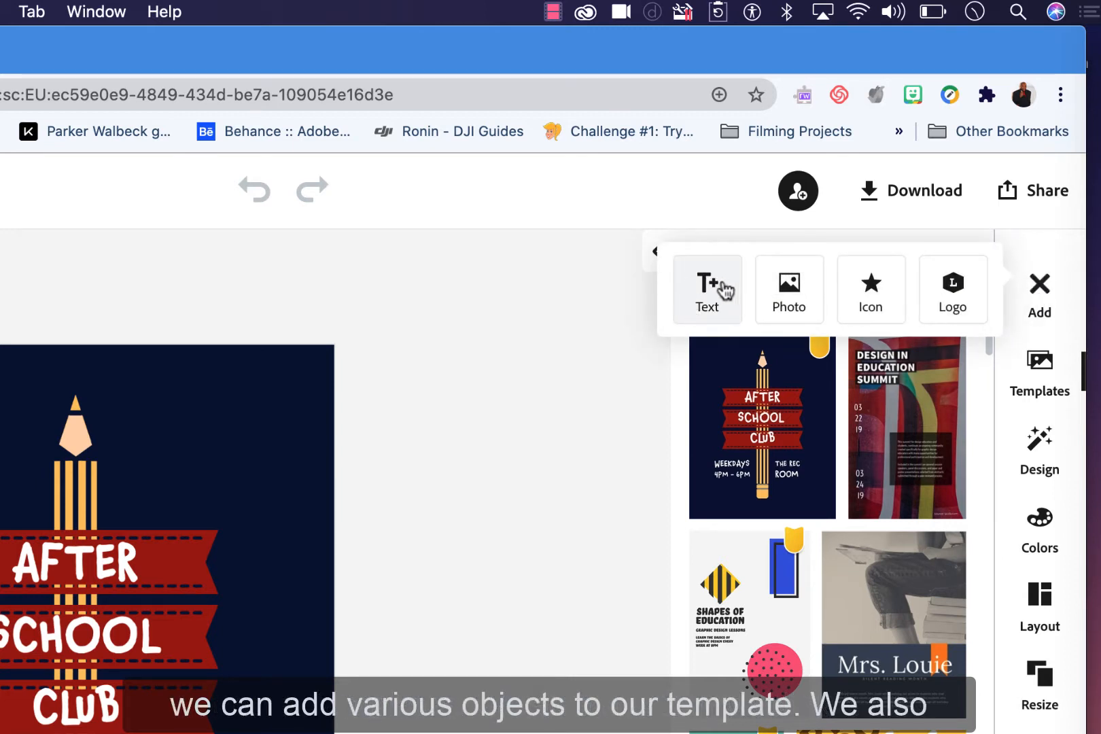
click(522, 428)
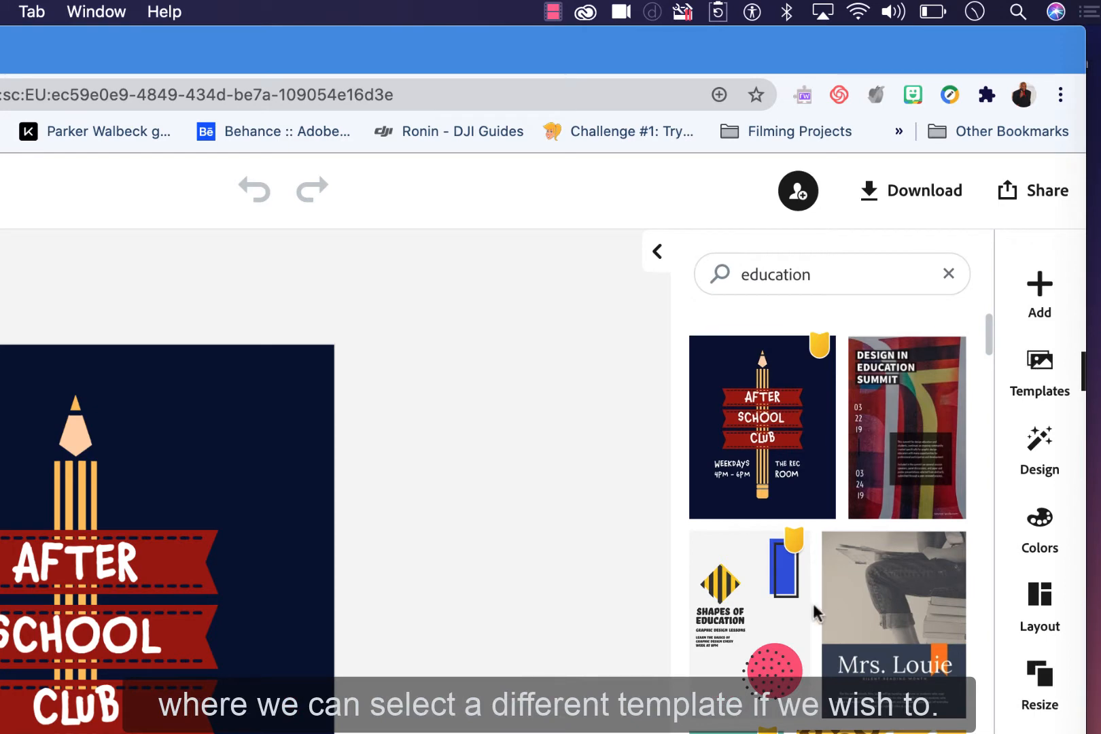
scroll(815, 614, down, 10)
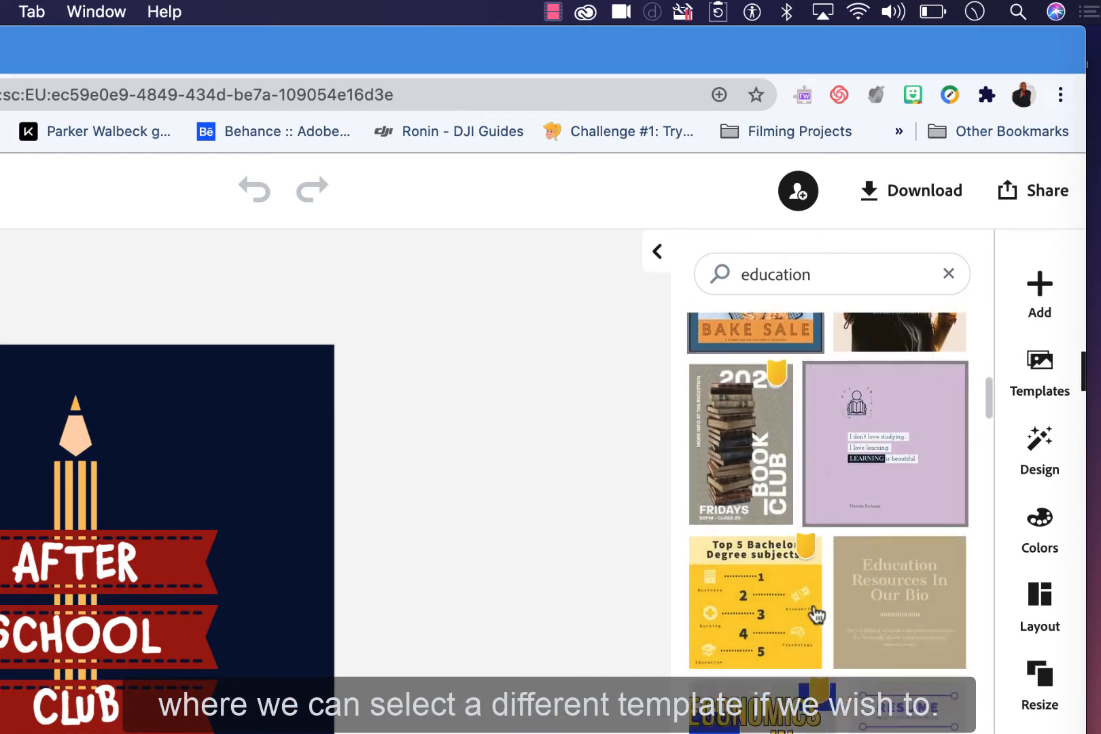
scroll(815, 614, up, 5)
Step: Browse the Design panel's Brandify and Variations options
click(1038, 440)
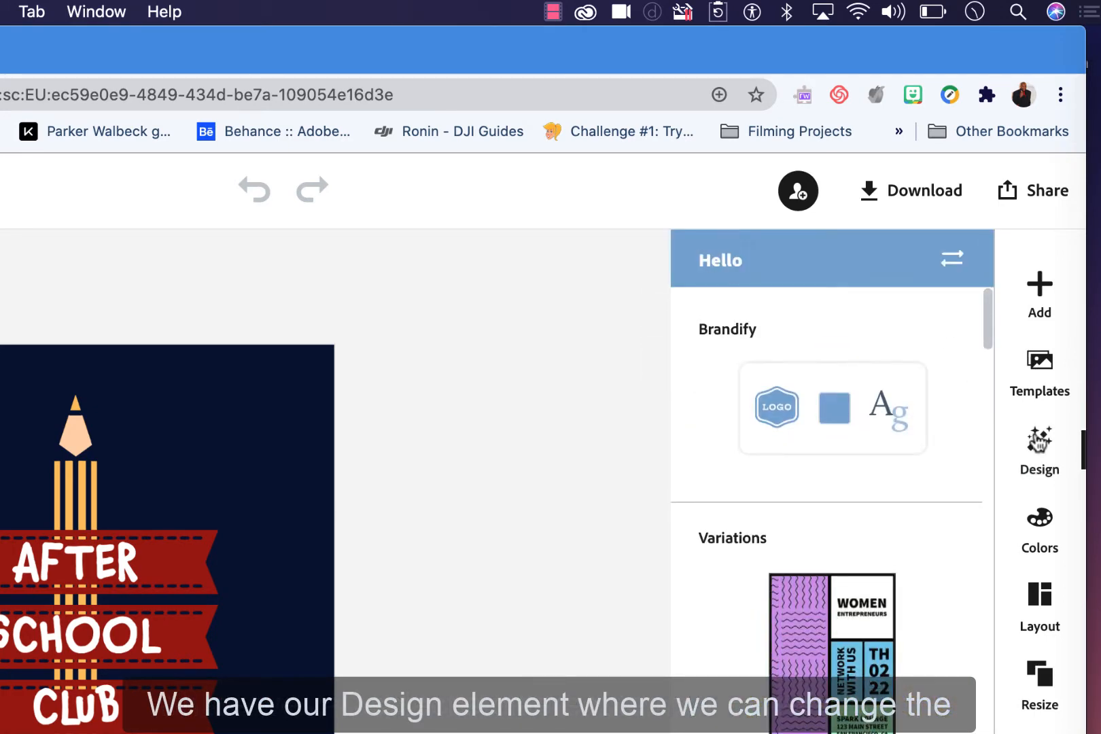
scroll(876, 598, down, 5)
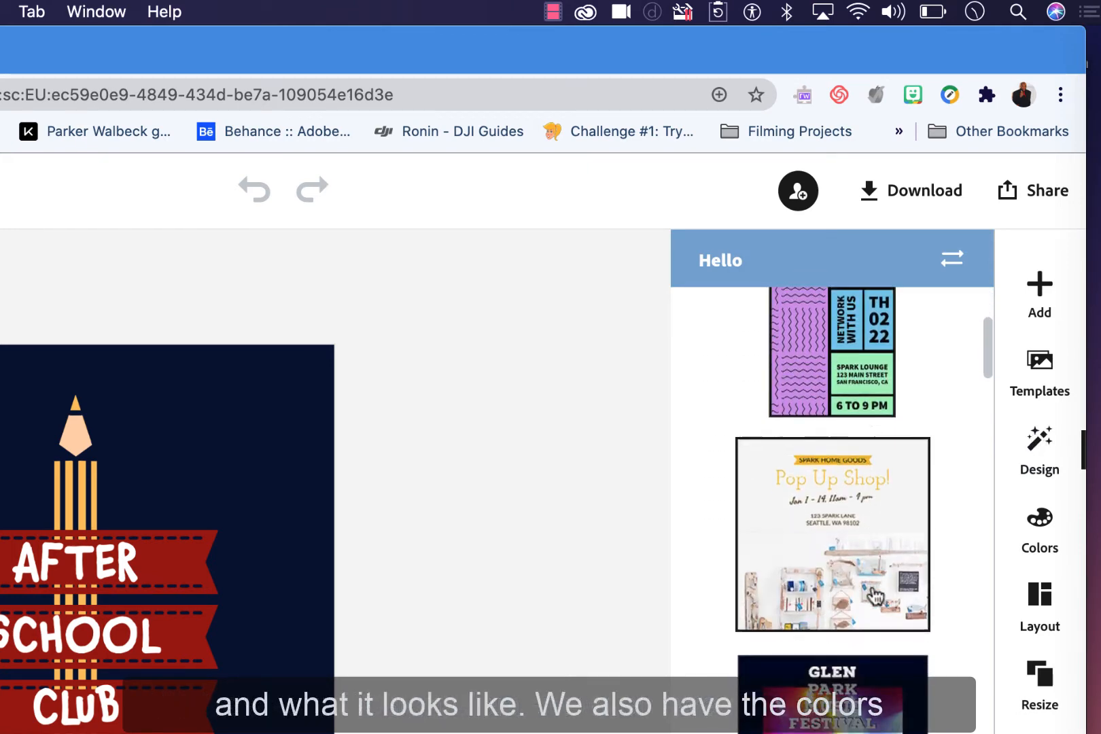
scroll(876, 597, up, 3)
scroll(877, 598, up, 2)
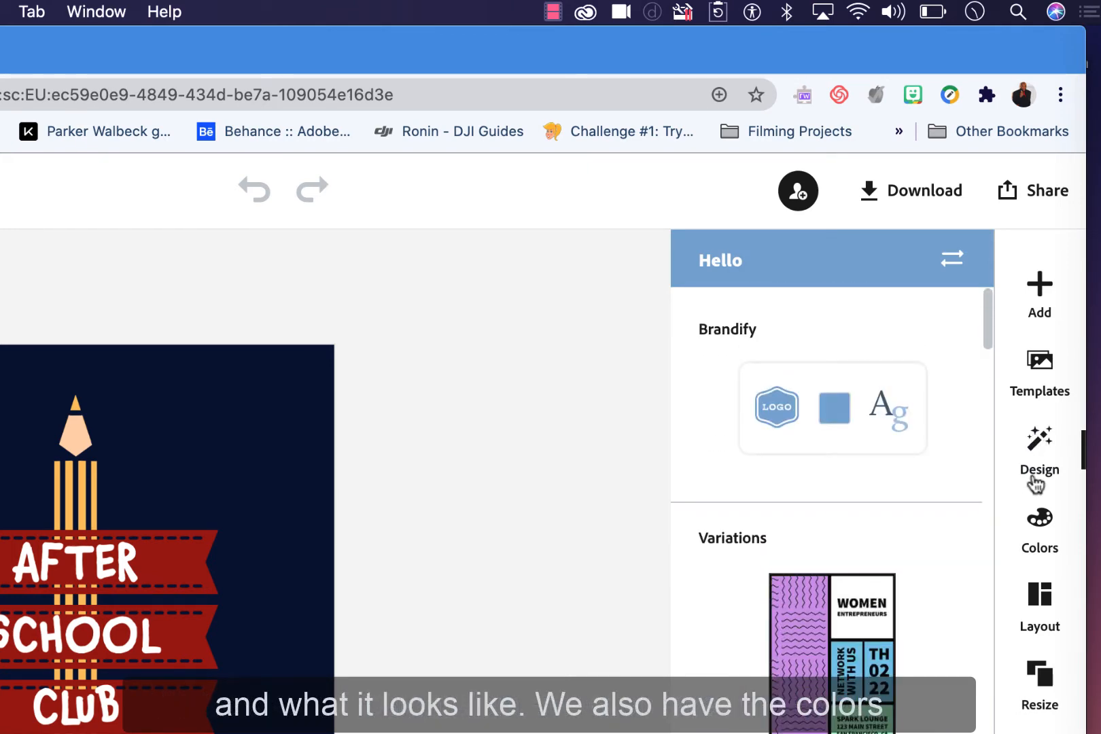
Step: Apply the Hello color palette to the poster and undo the palette change
click(1038, 522)
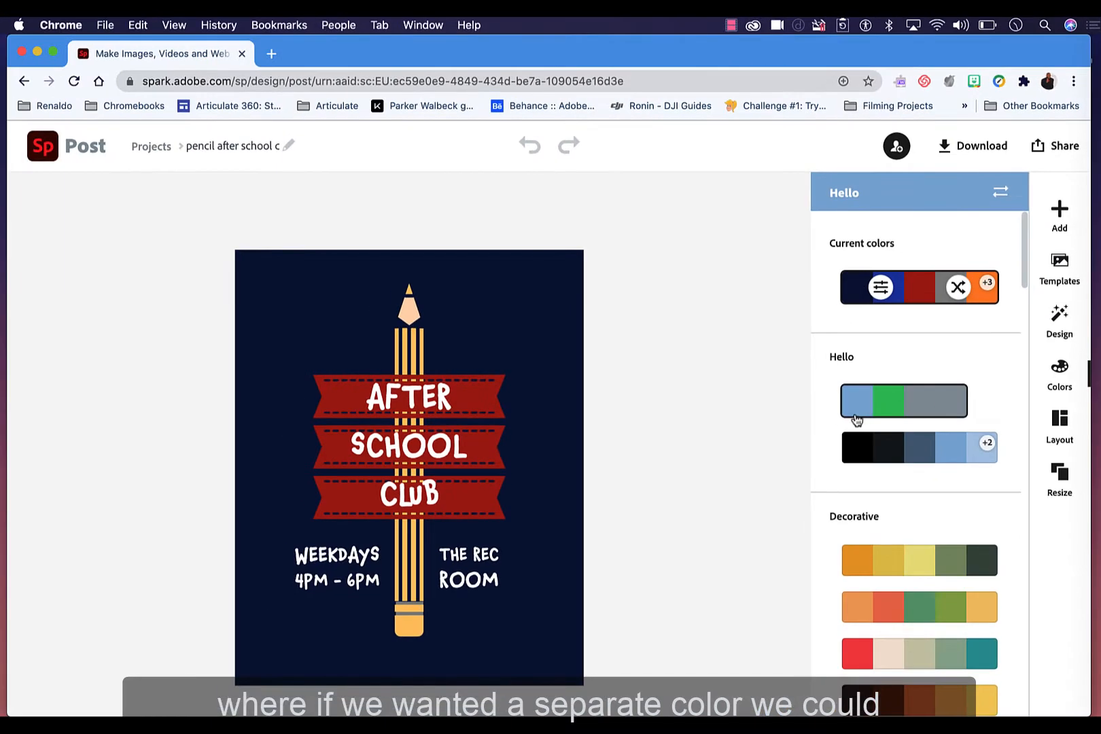
click(854, 415)
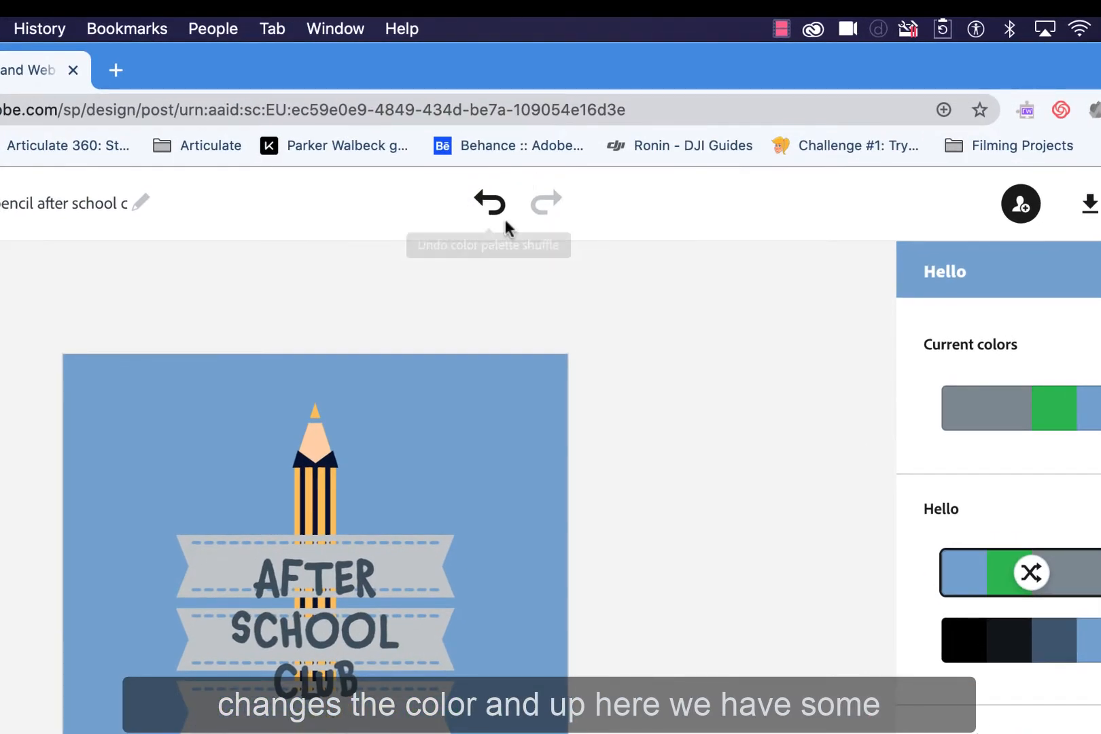
click(490, 216)
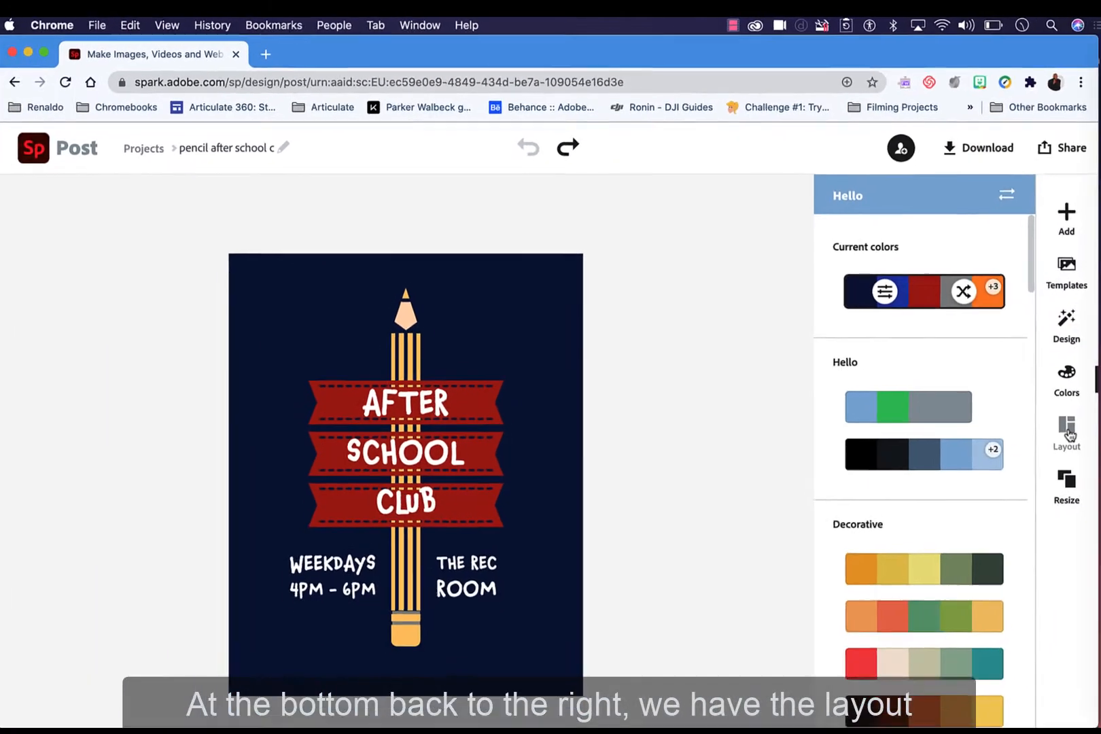
Step: Look through the Layout border options, the Resize size presets and the Add menu
click(1064, 427)
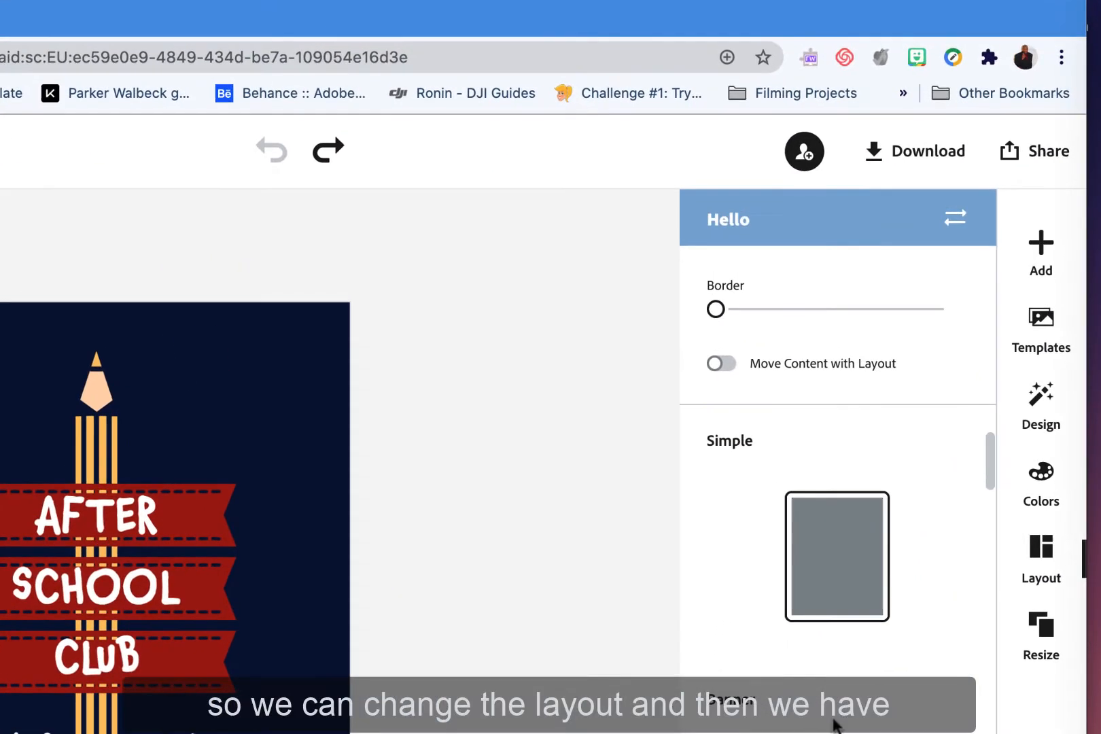
scroll(871, 648, down, 2)
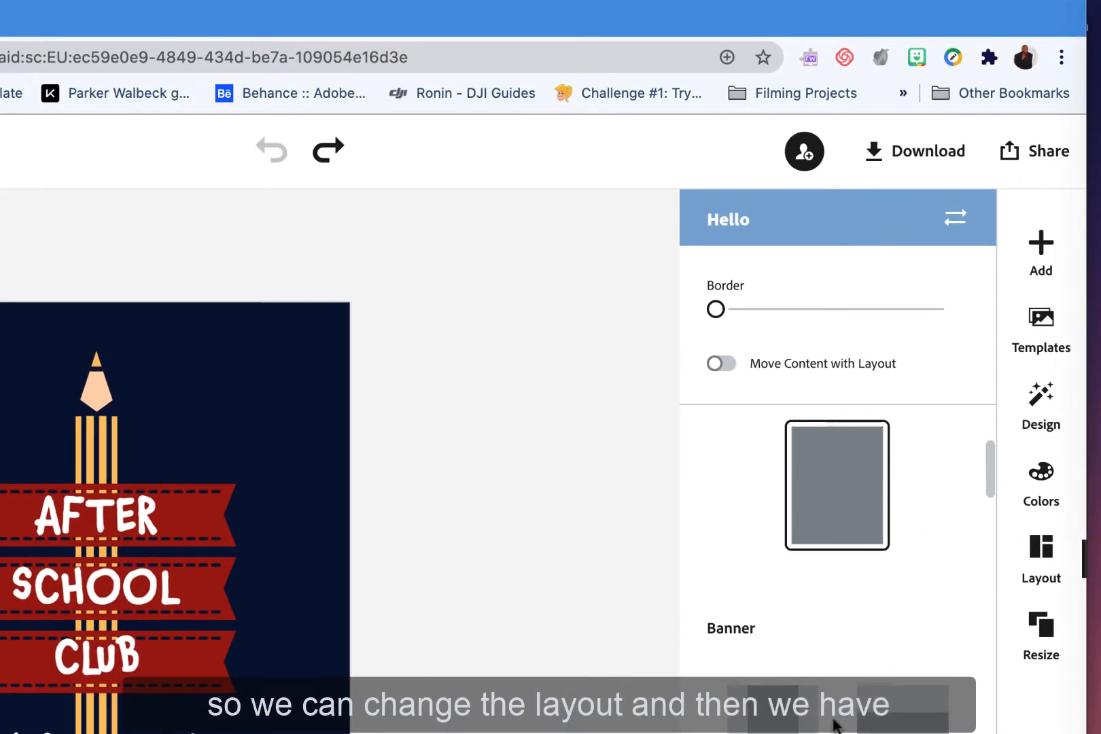
click(1042, 655)
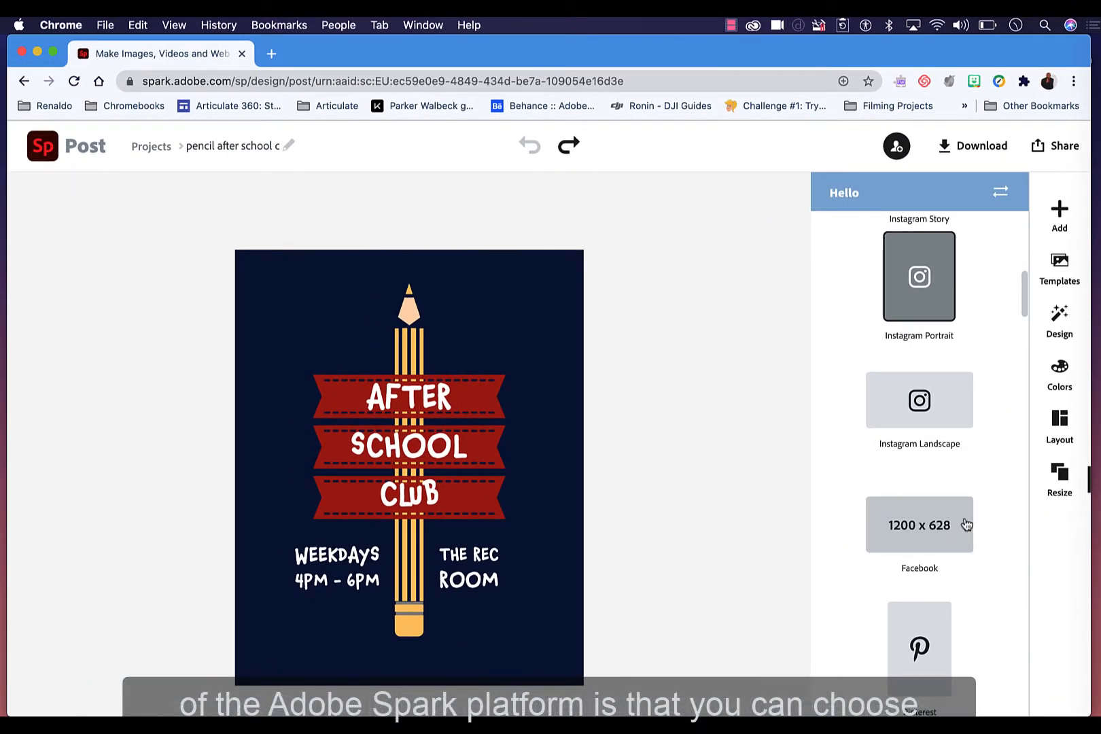
scroll(953, 528, down, 10)
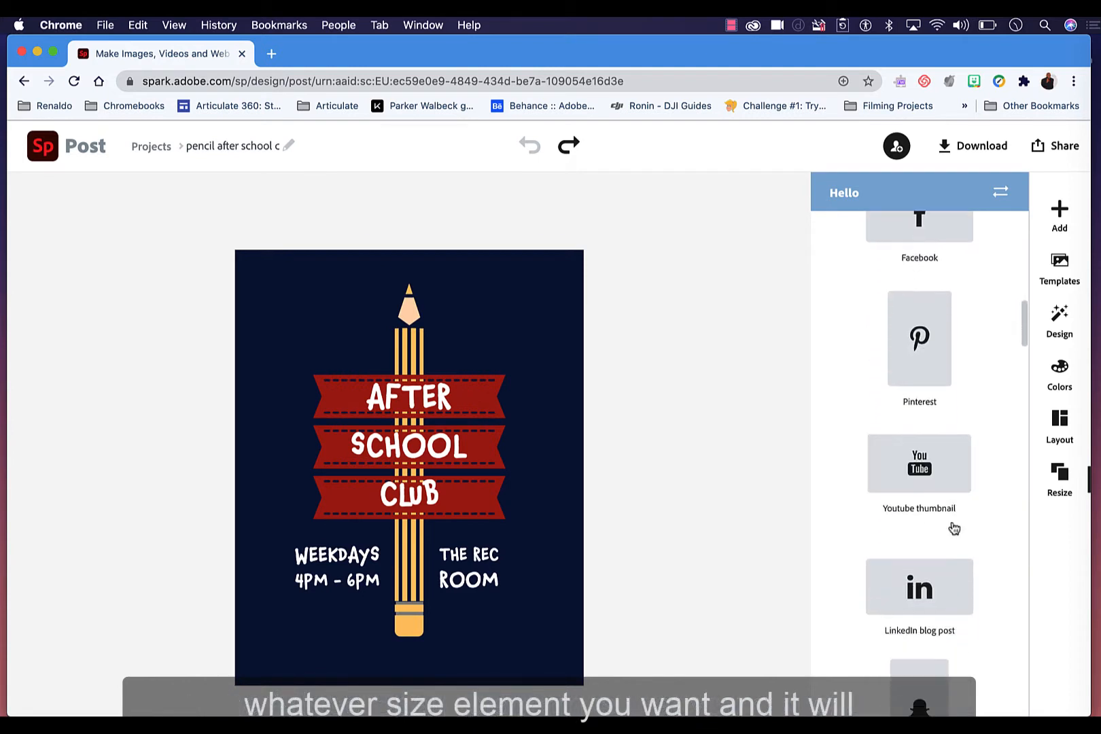
scroll(953, 527, up, 3)
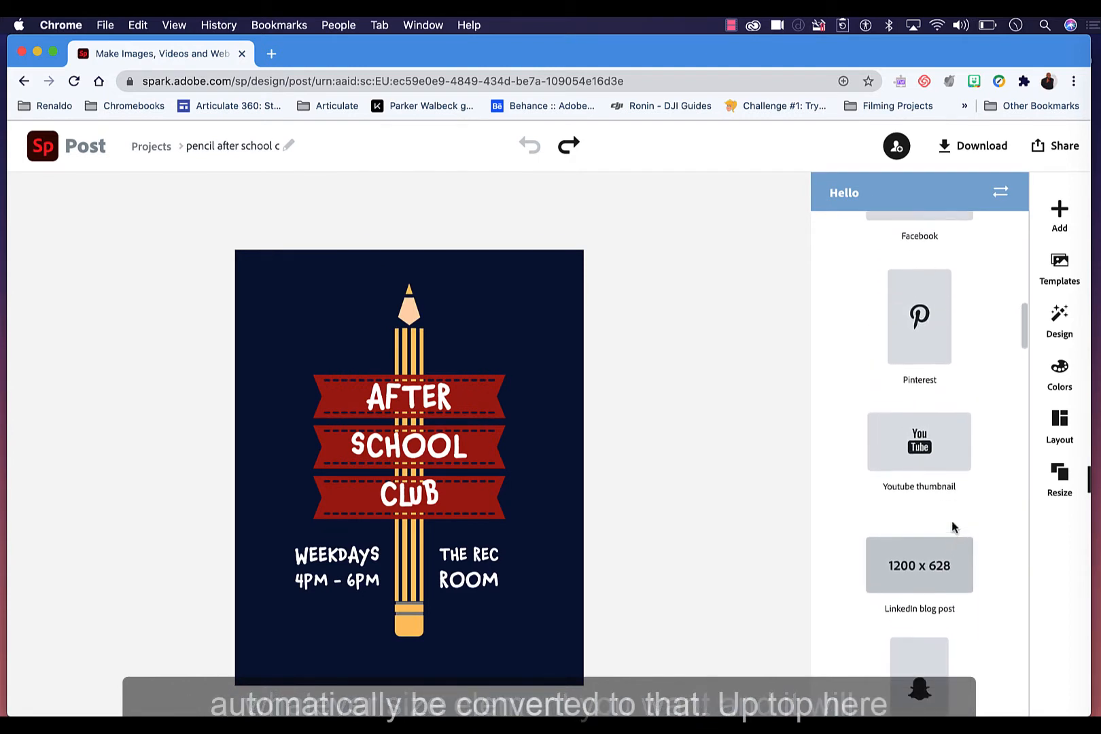
scroll(951, 527, up, 10)
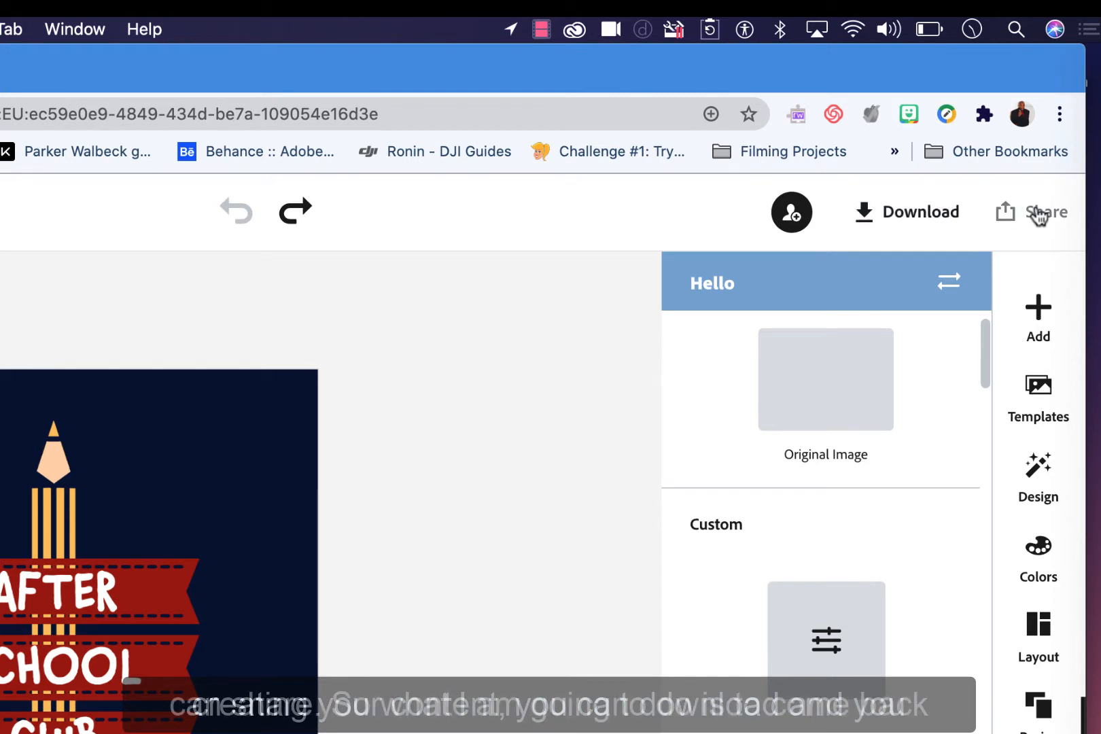
click(1030, 330)
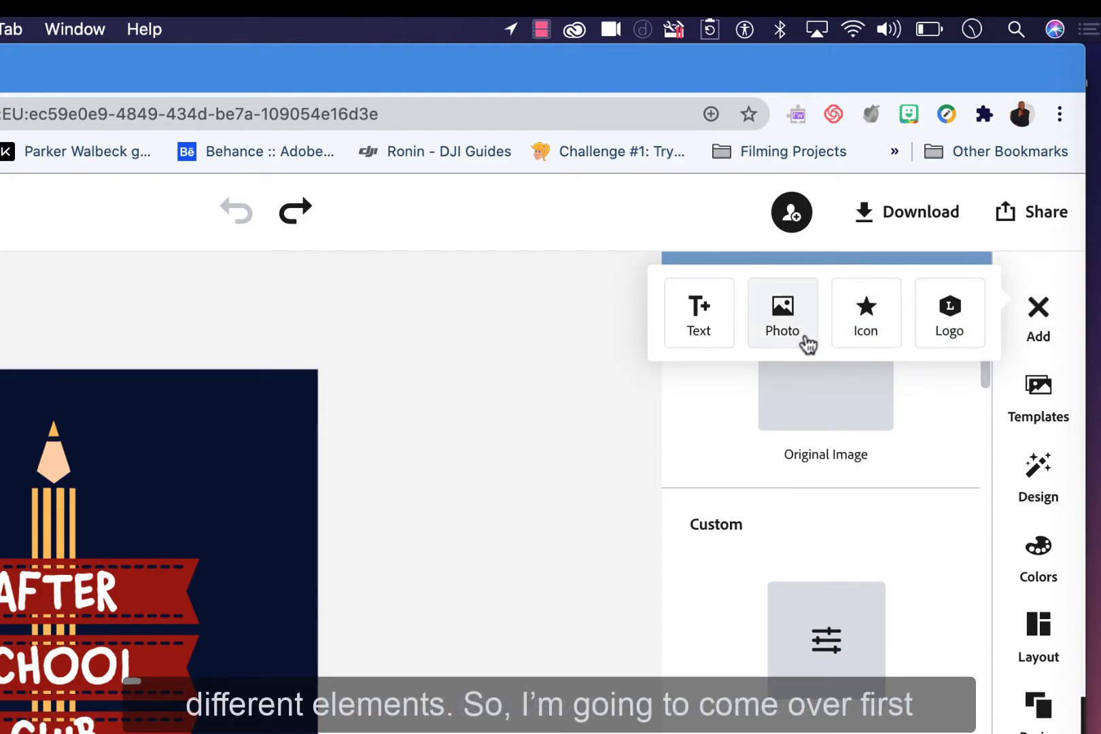
click(469, 481)
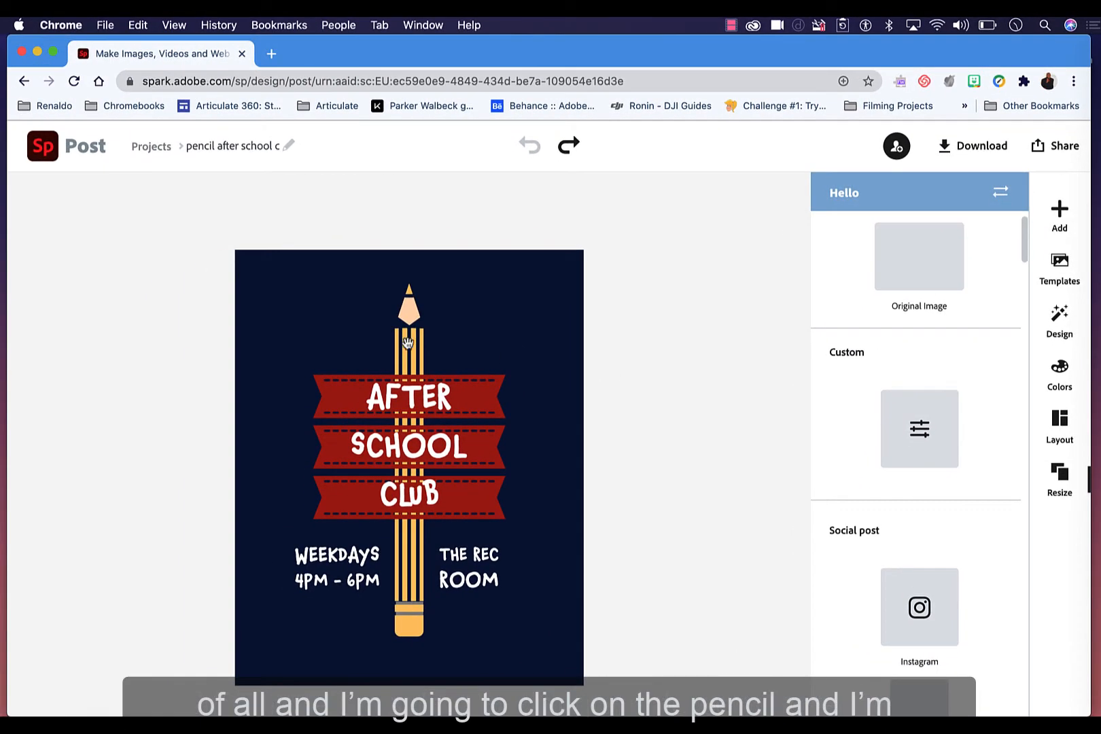
Step: Delete the pencil graphic from the poster
click(408, 342)
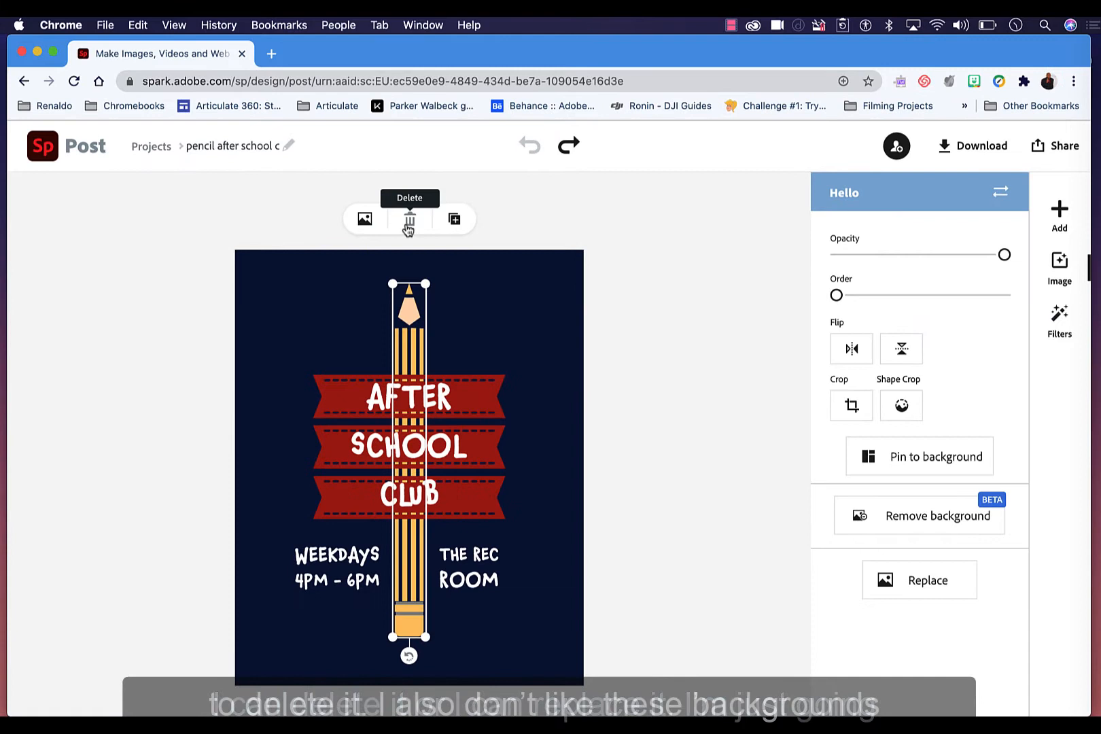
click(408, 221)
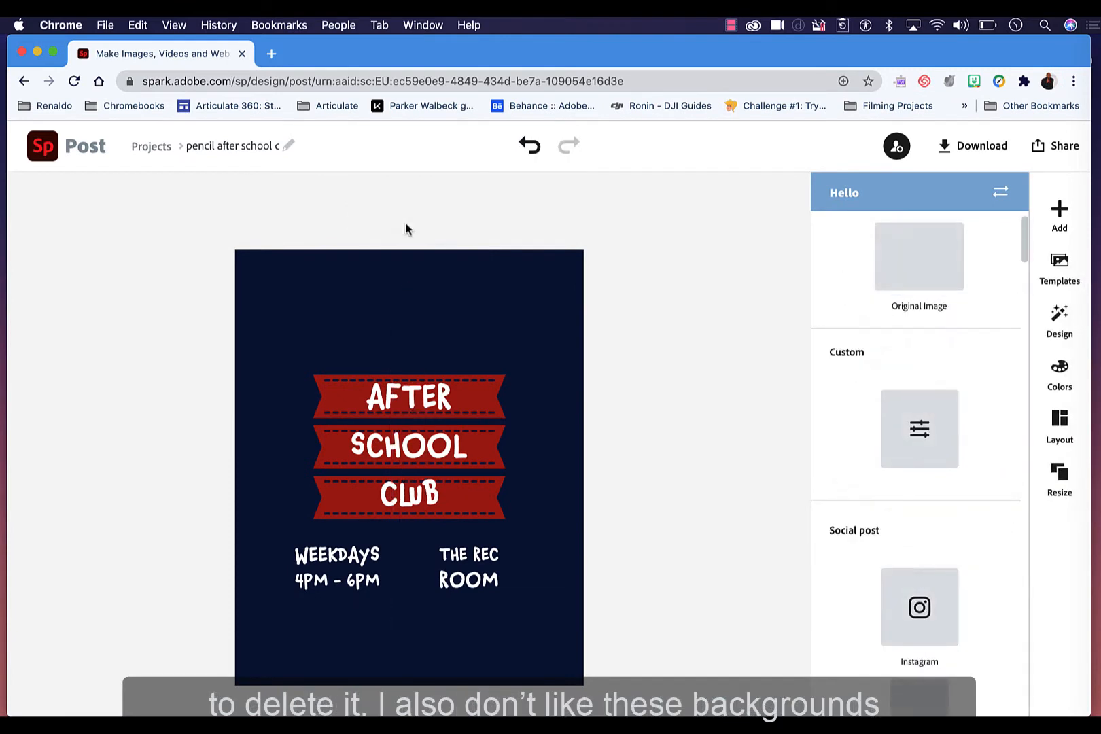
Step: Delete the three red ribbon banners behind the AFTER SCHOOL CLUB title
click(480, 386)
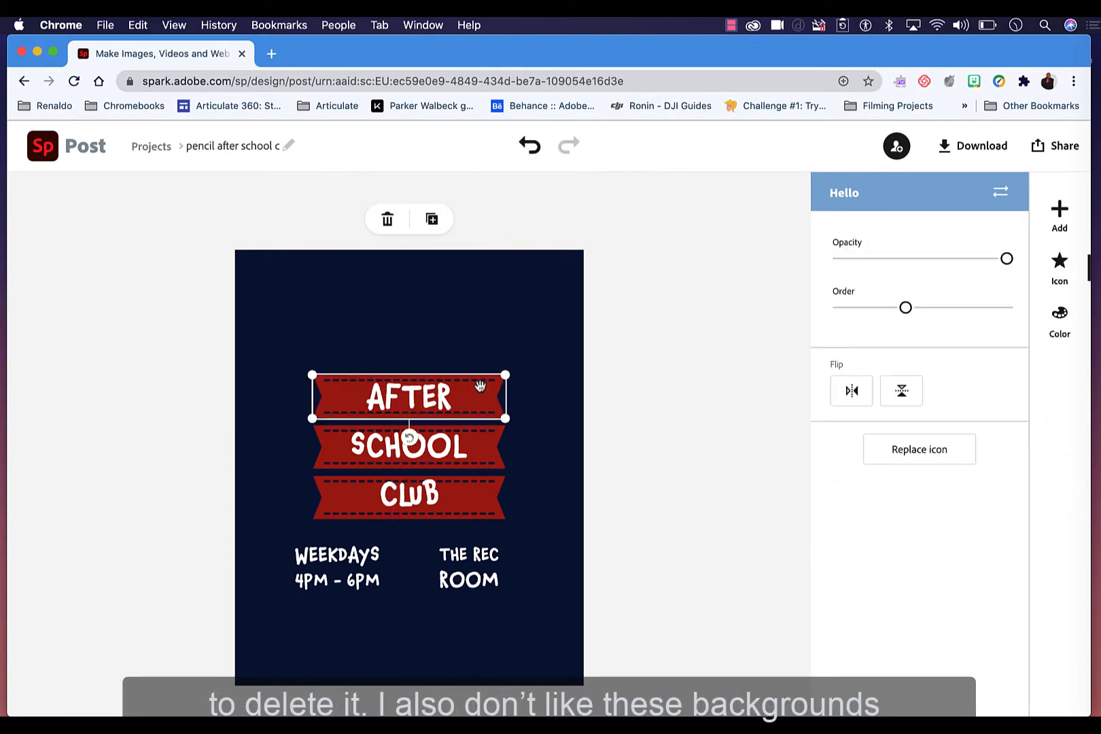
key(Delete)
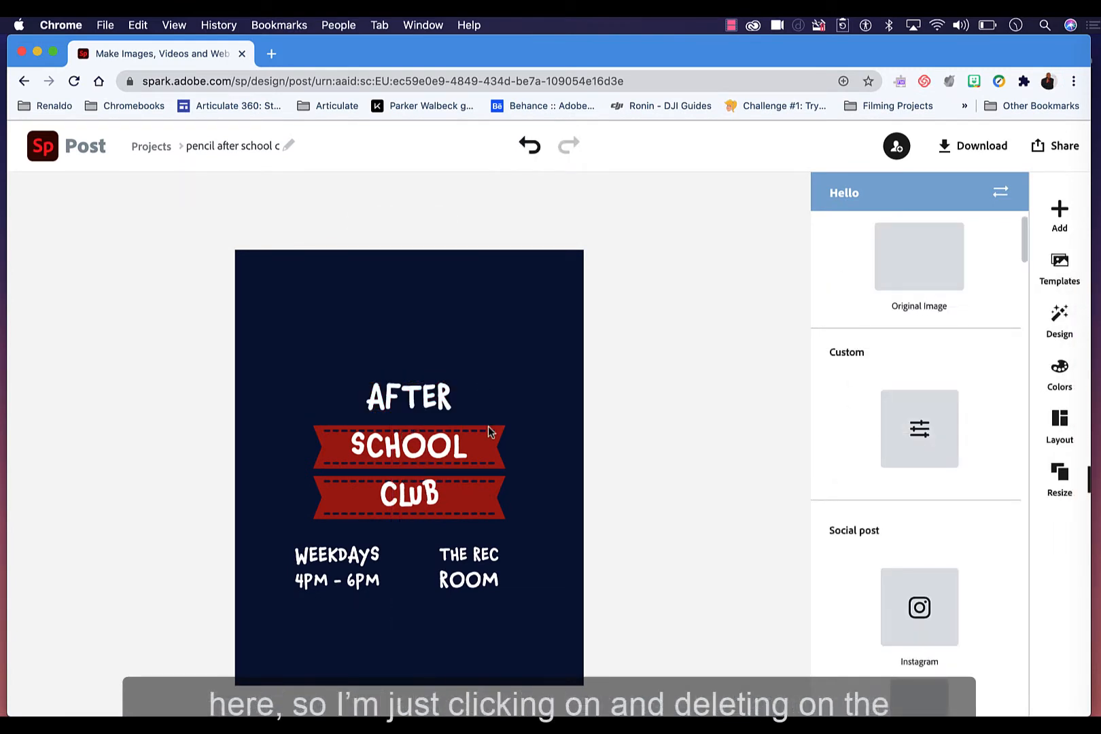
click(487, 426)
key(Delete)
click(448, 470)
key(Delete)
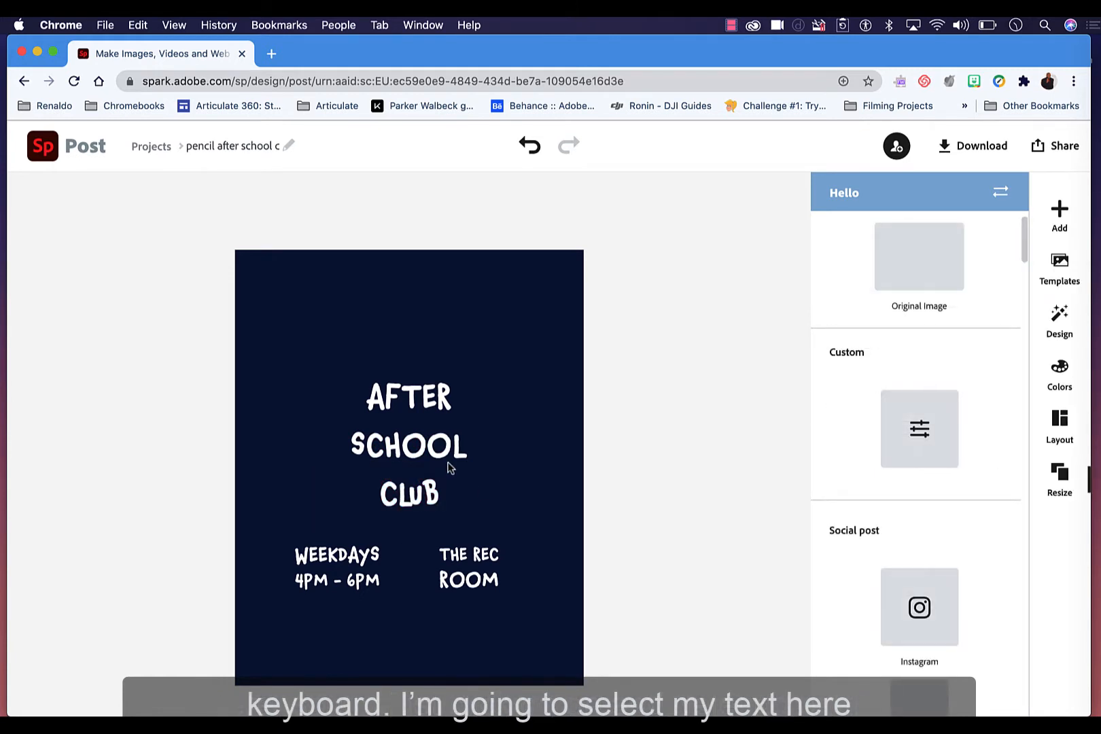
Step: Move the AFTER SCHOOL CLUB title up to the top of the poster
click(433, 457)
drag(434, 456, 433, 357)
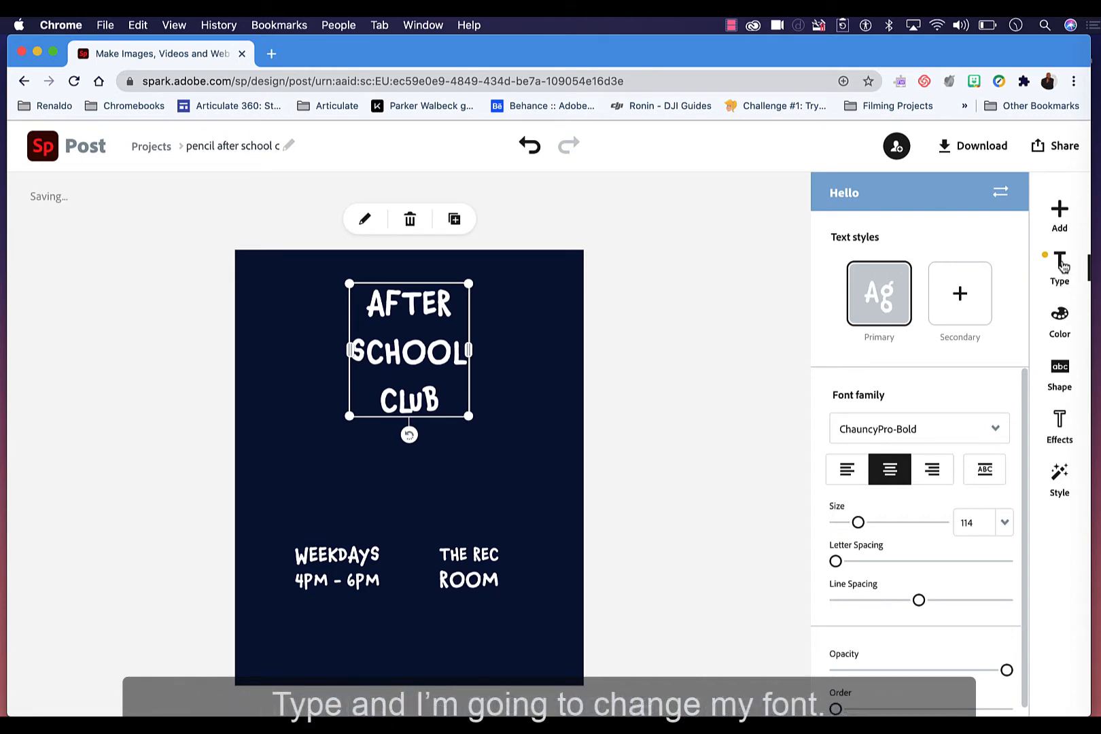
Step: Change the AFTER SCHOOL CLUB title font to Cantata One Regular
click(943, 434)
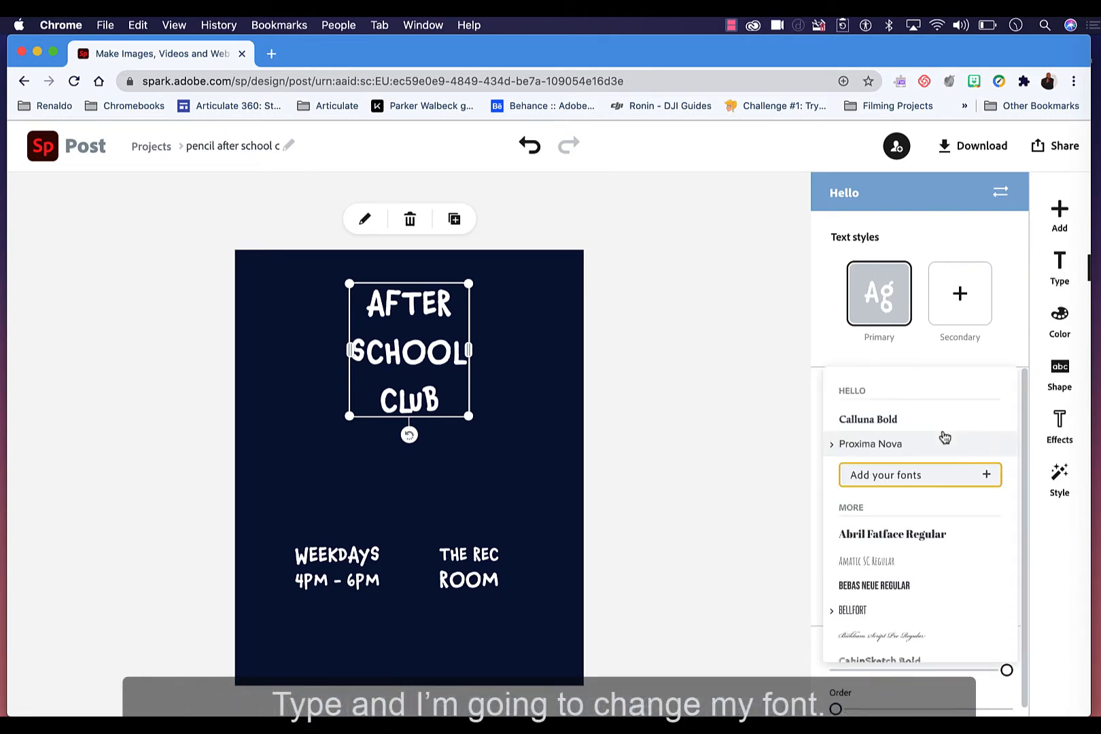
scroll(912, 590, down, 5)
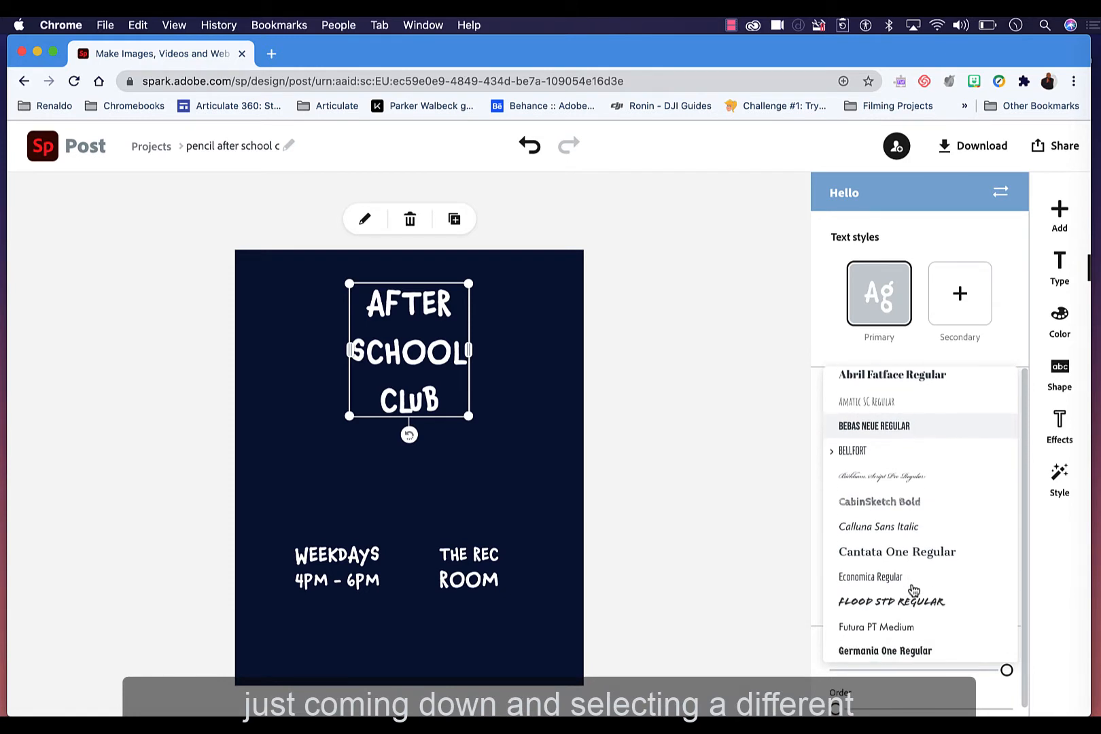
click(914, 561)
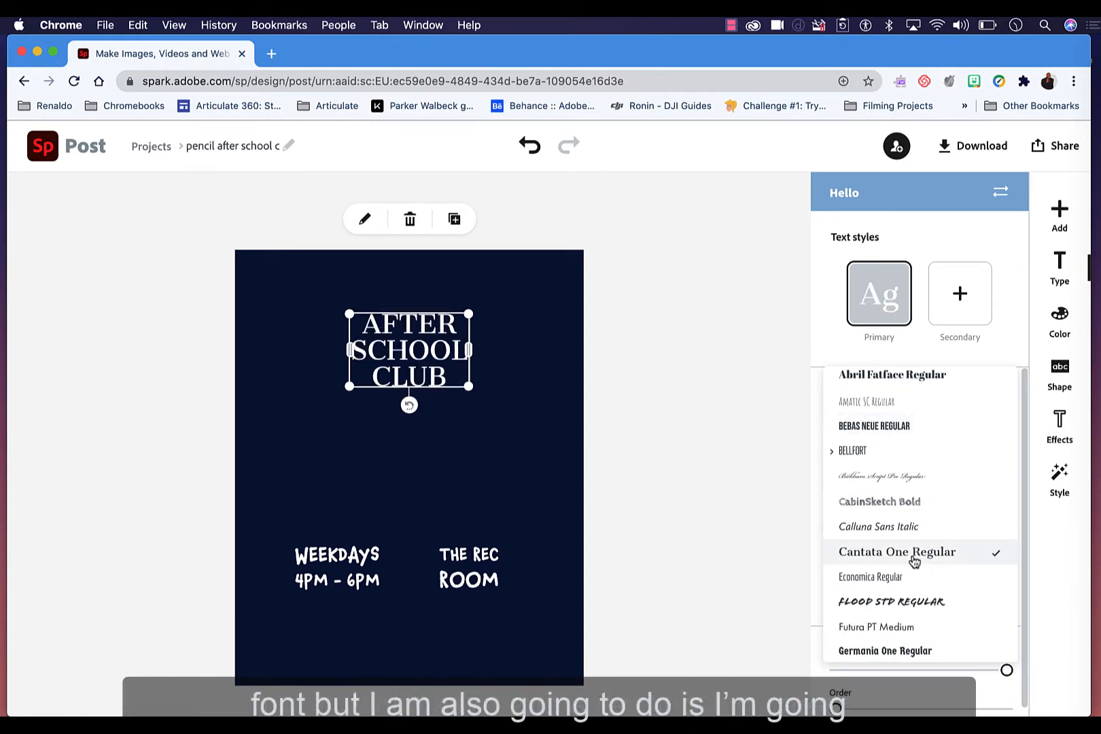
Step: Set the title text colour to the dark red suggested colour
click(1054, 317)
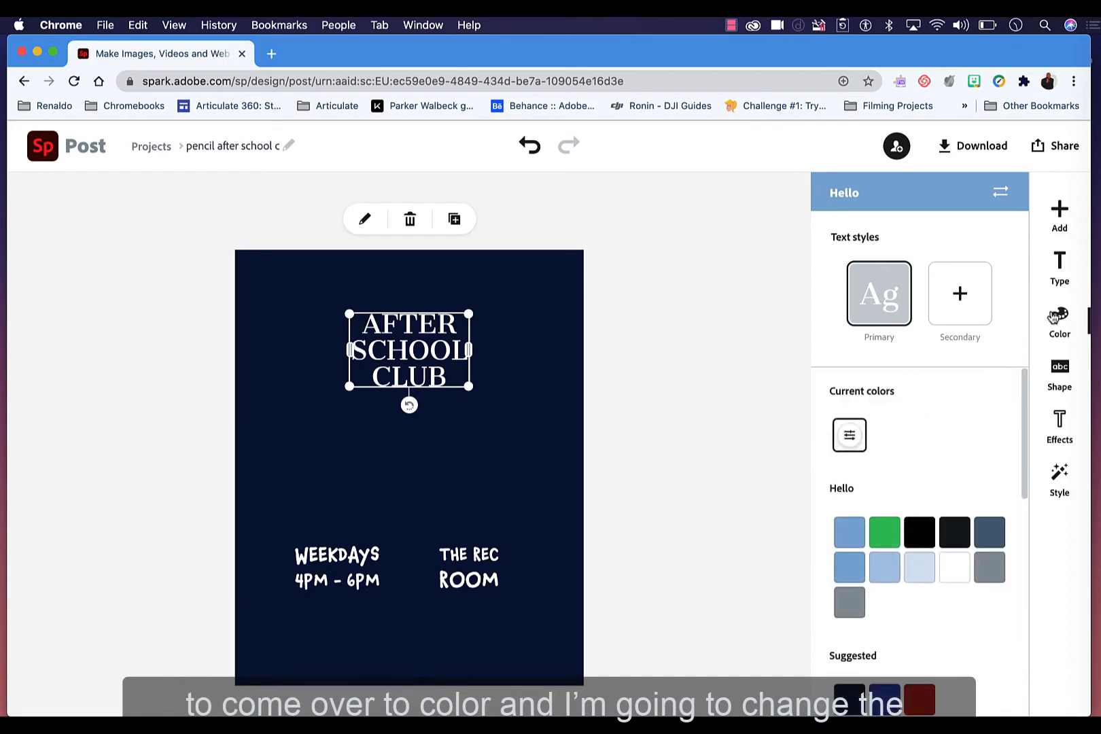
scroll(912, 632, down, 3)
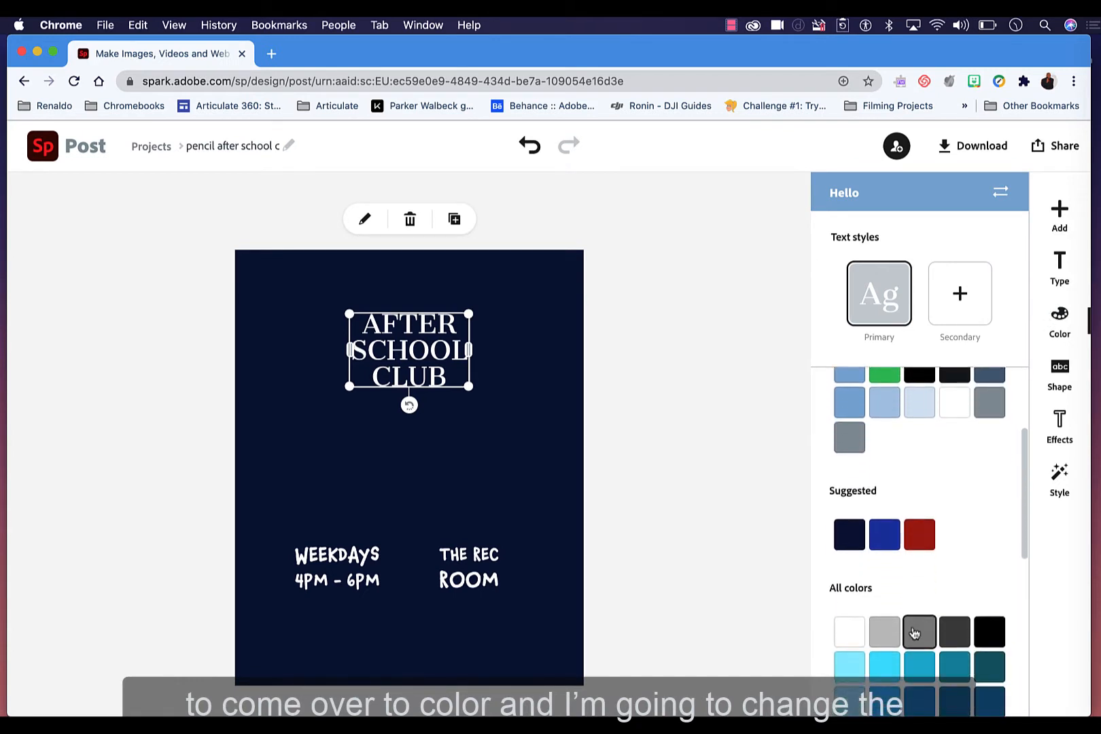
click(925, 535)
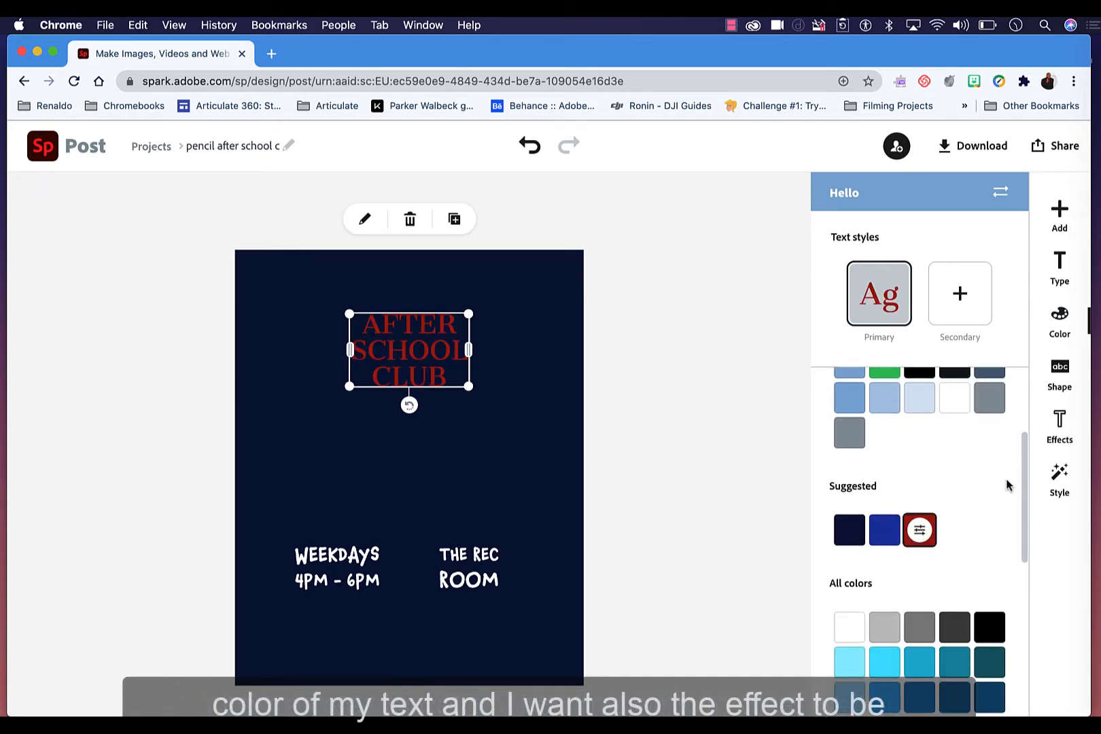
Step: Apply the Outline effect to the title with a slightly thicker line and transparent text
click(1061, 424)
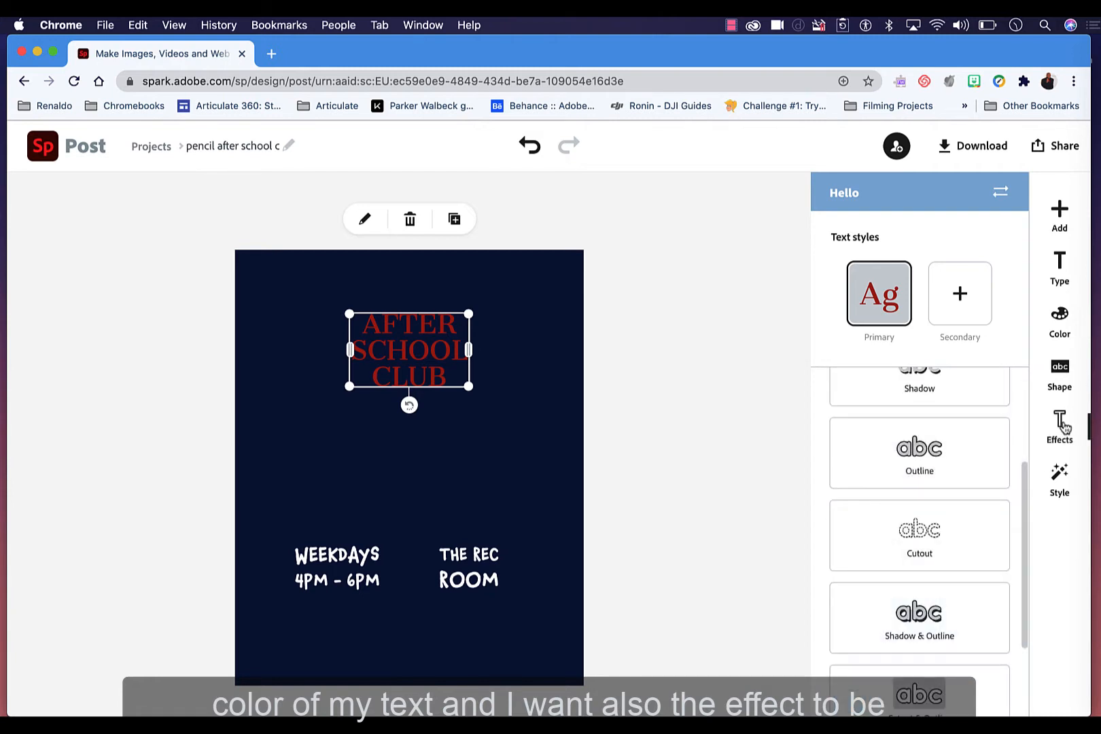
click(934, 447)
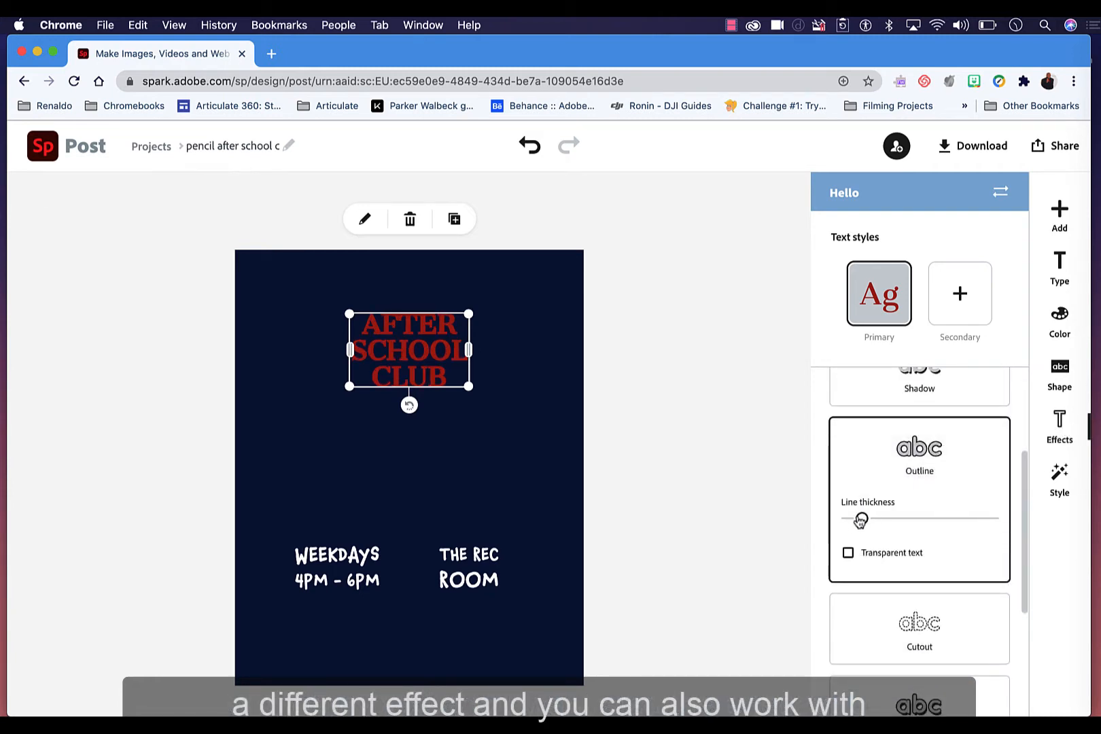
drag(872, 519, 885, 519)
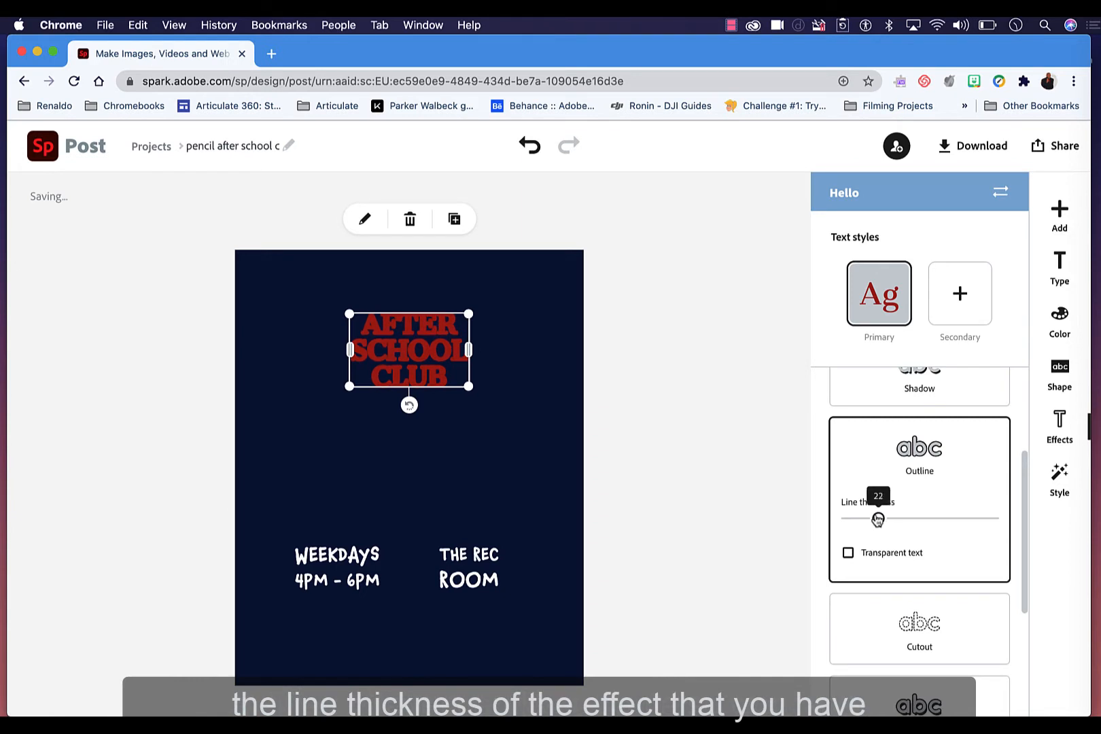
click(847, 553)
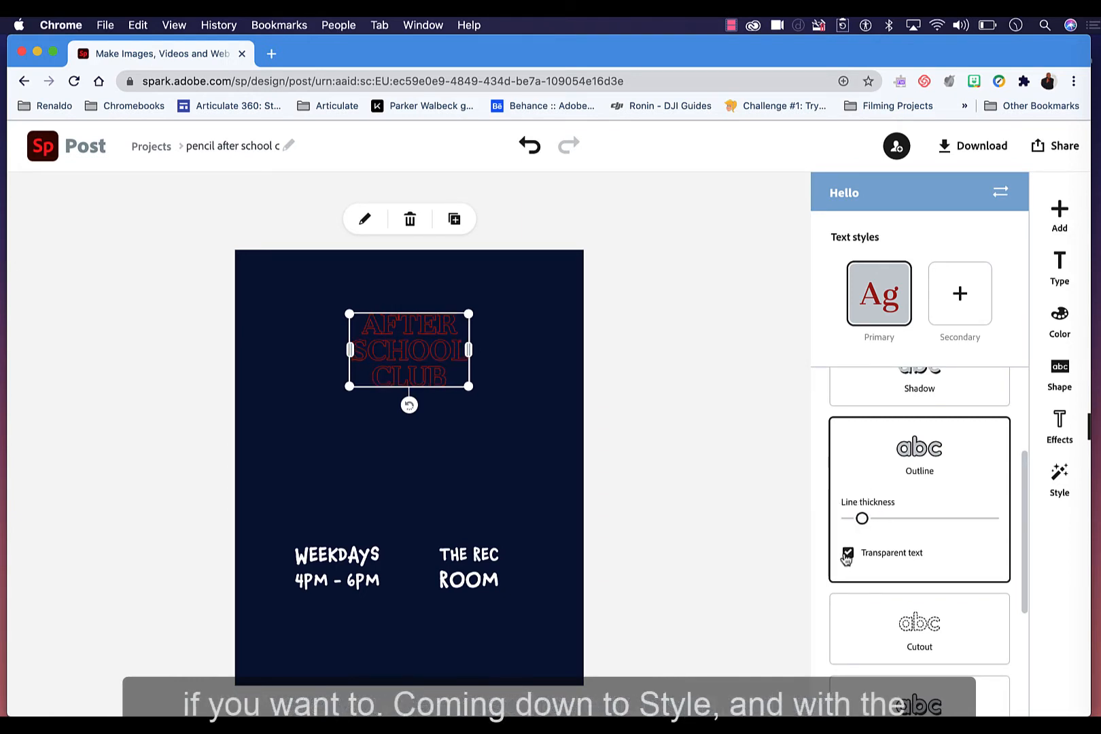
Step: Apply a suggested style from the style wheel to the title, then move it up and widen it across the poster top
click(1060, 475)
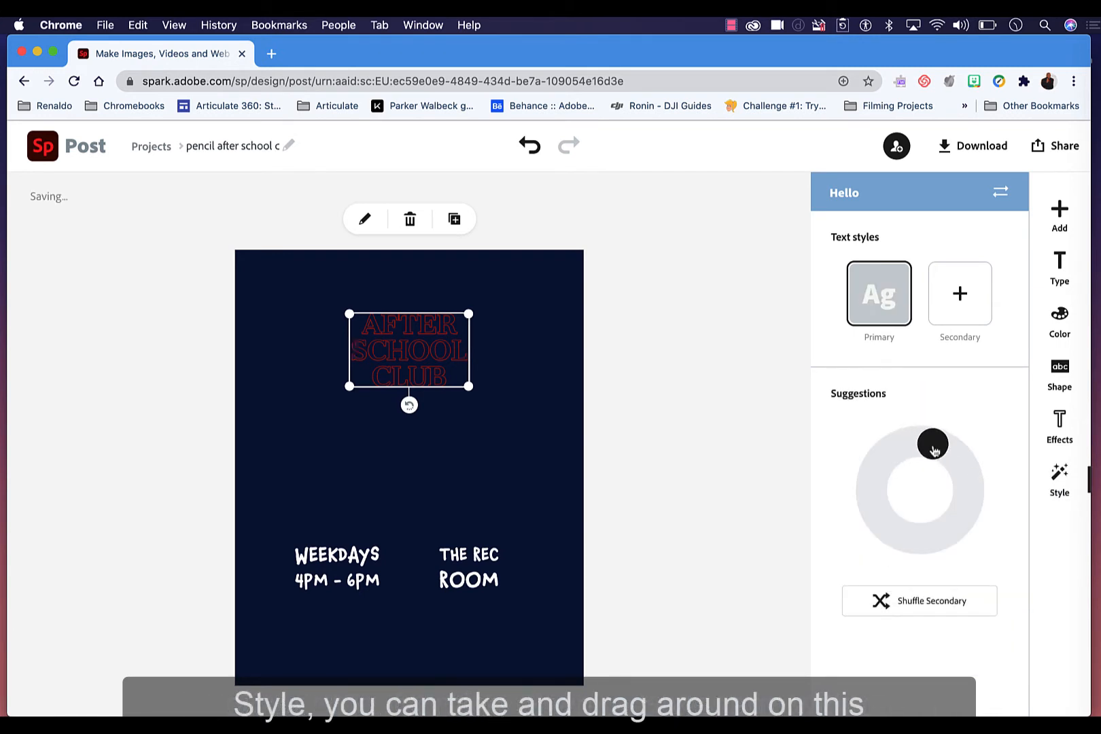
drag(933, 451, 936, 503)
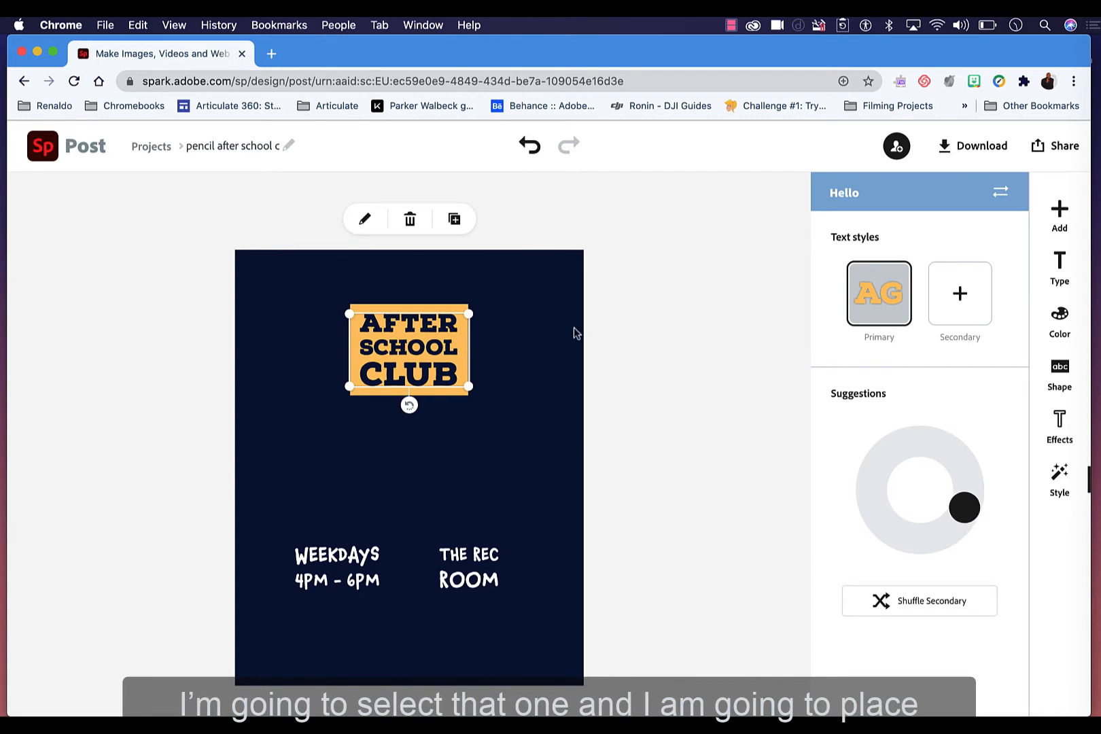
drag(402, 330, 381, 296)
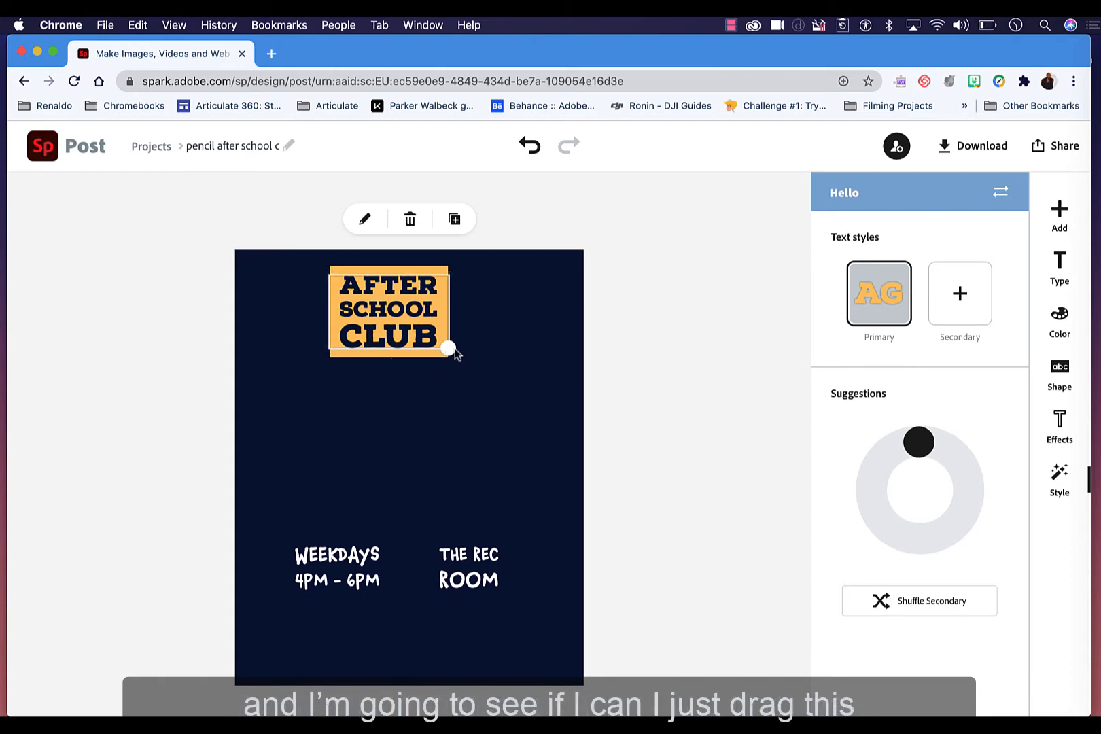
drag(450, 350, 531, 347)
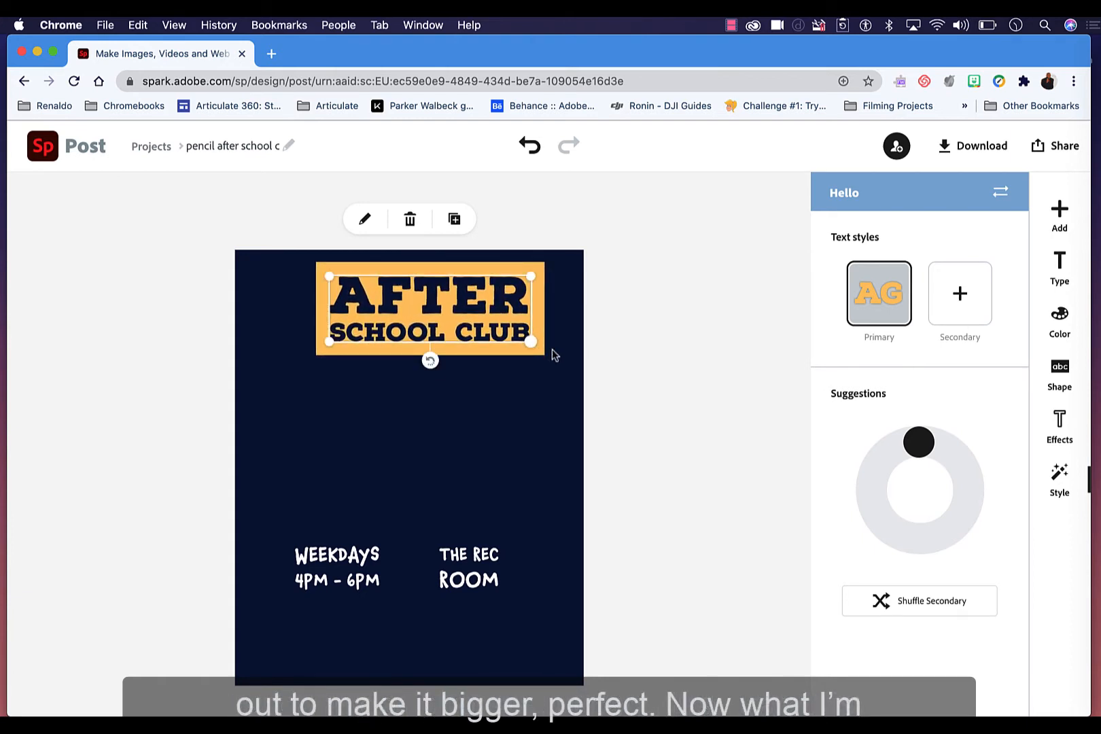
Step: Change the weekday schedule text to Mondays 4:30PM - 6PM
click(704, 392)
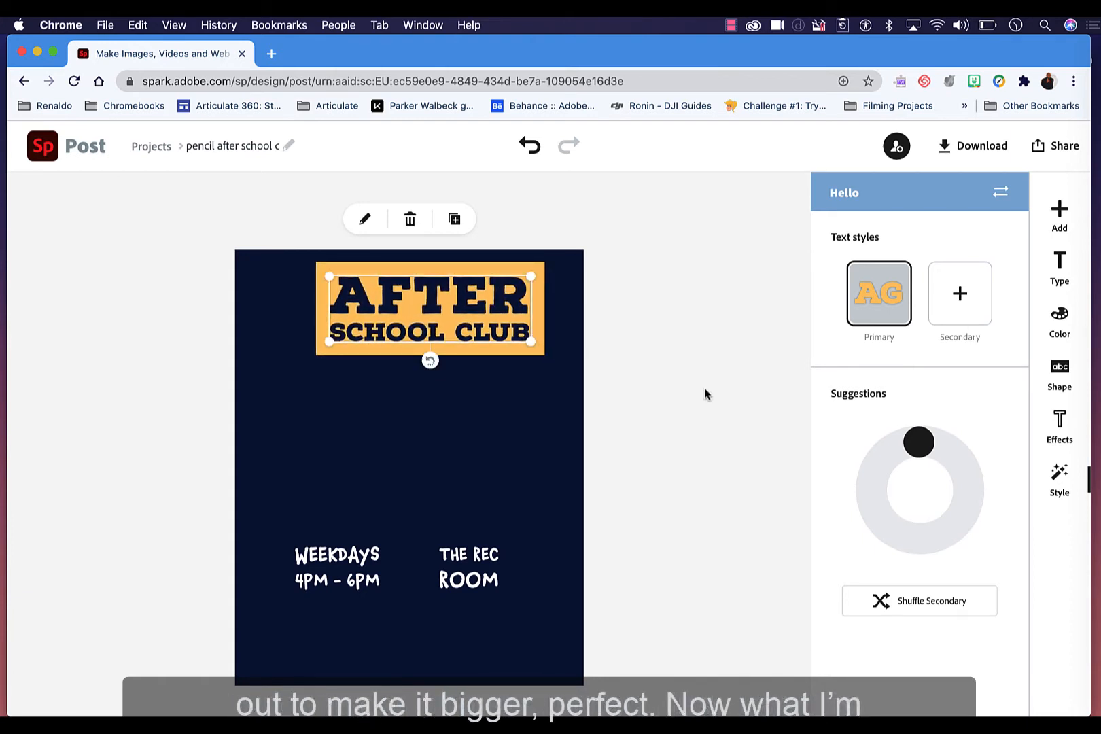
double_click(348, 562)
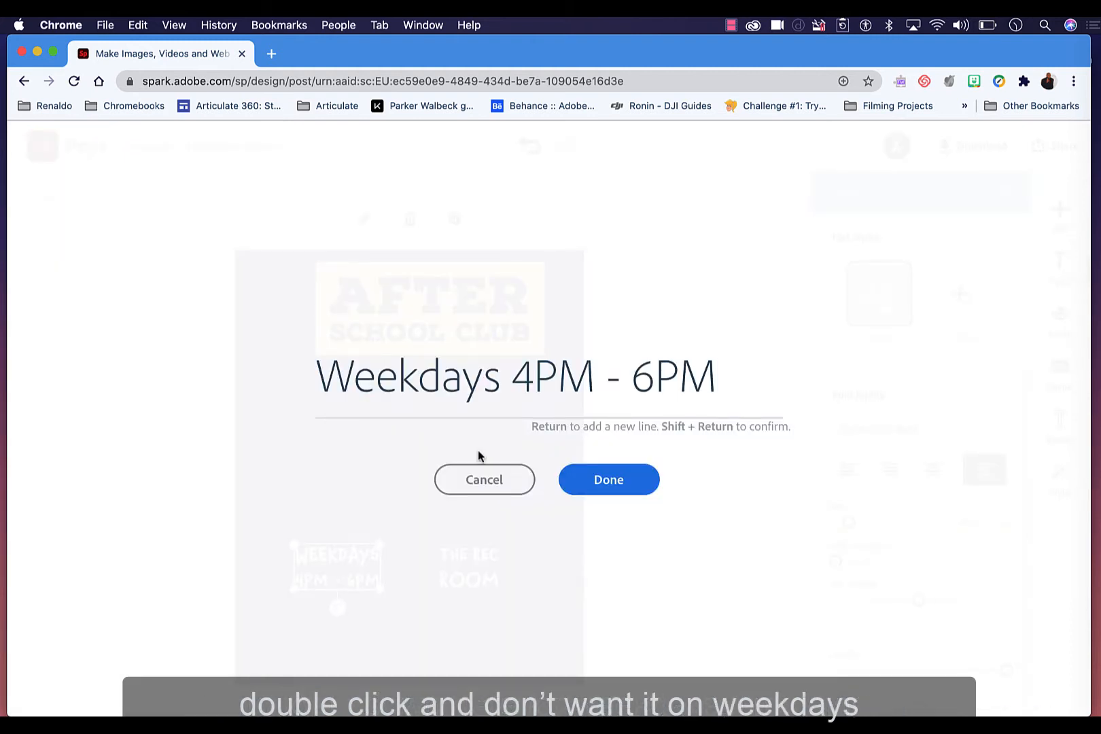
drag(495, 384, 258, 377)
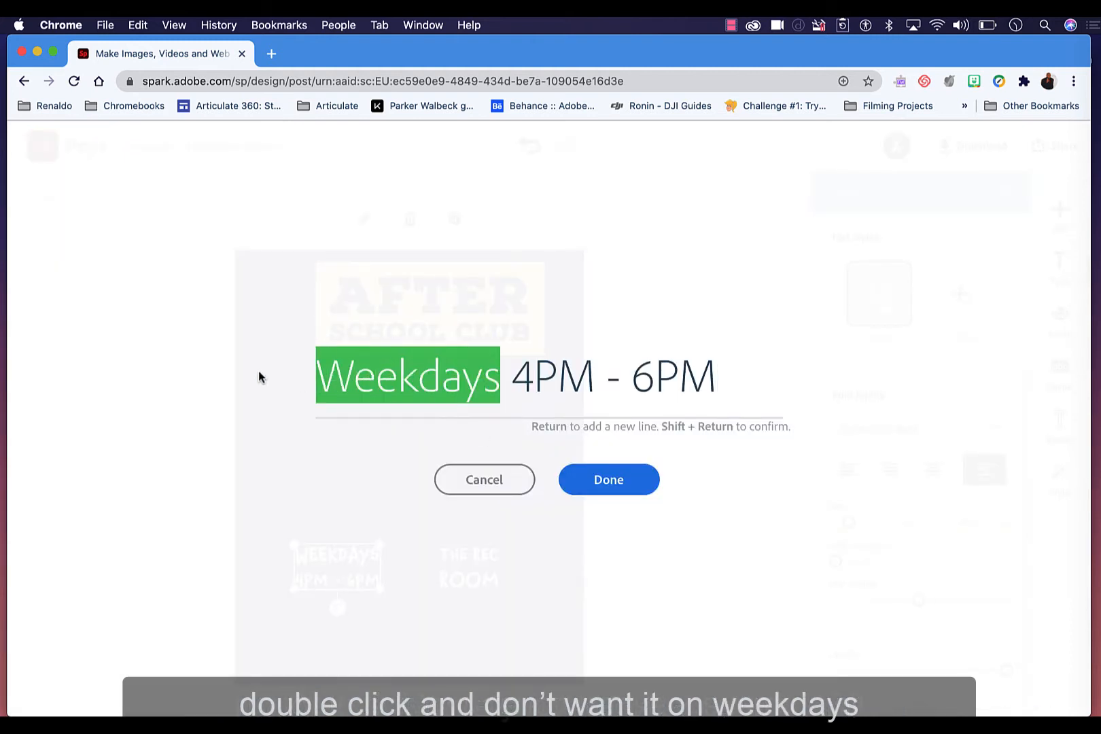
text(Monda)
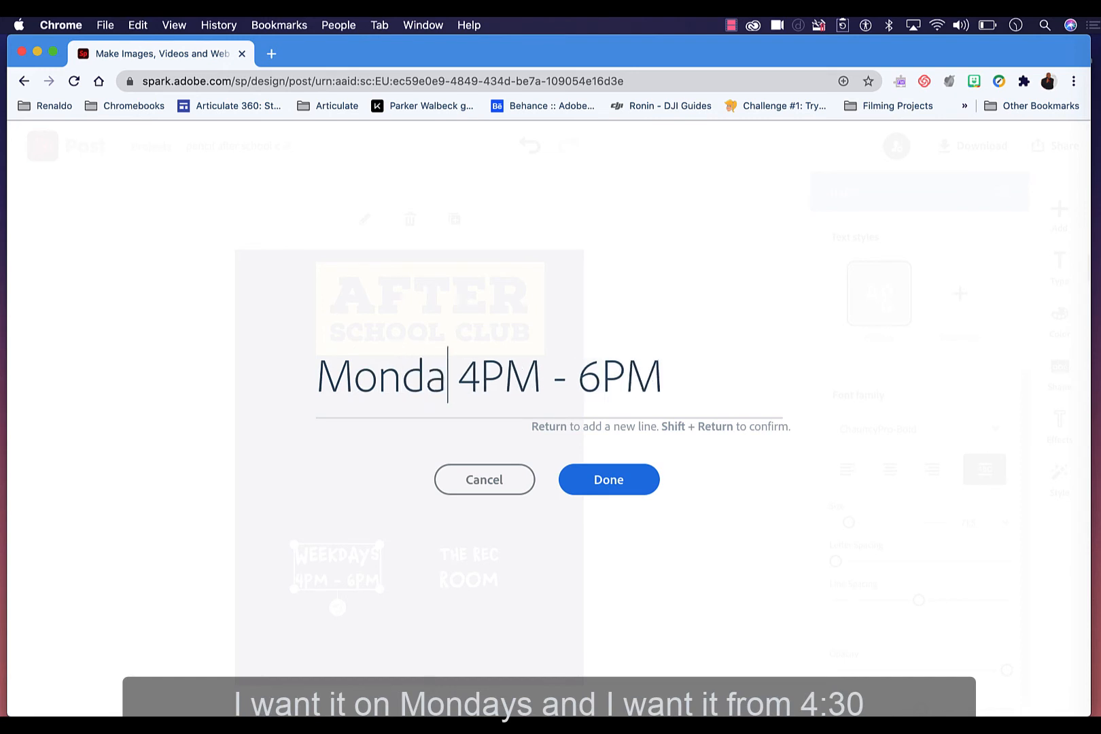
text(ys)
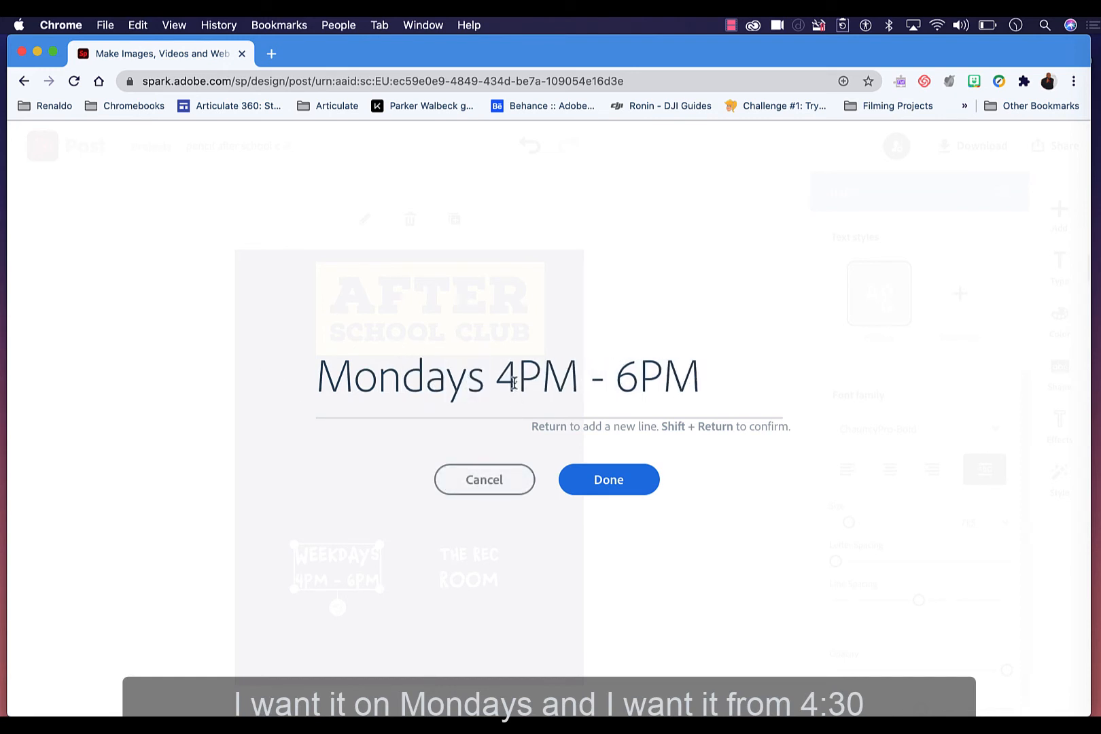
key(BackSpace)
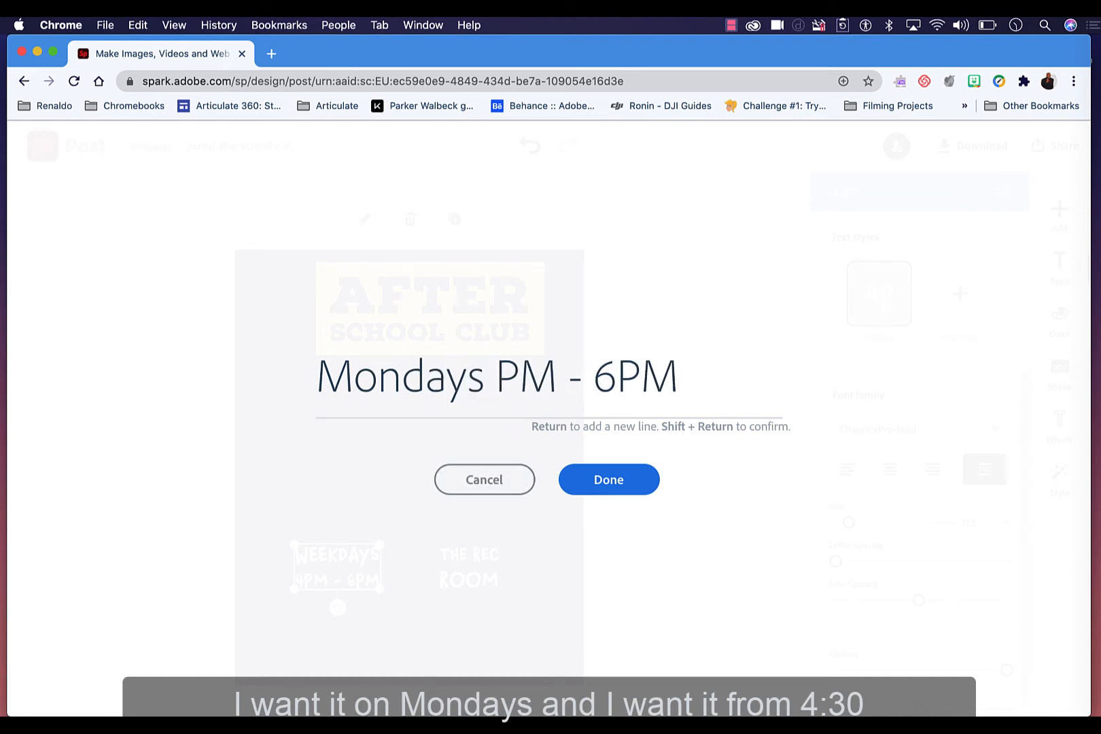
text(4)
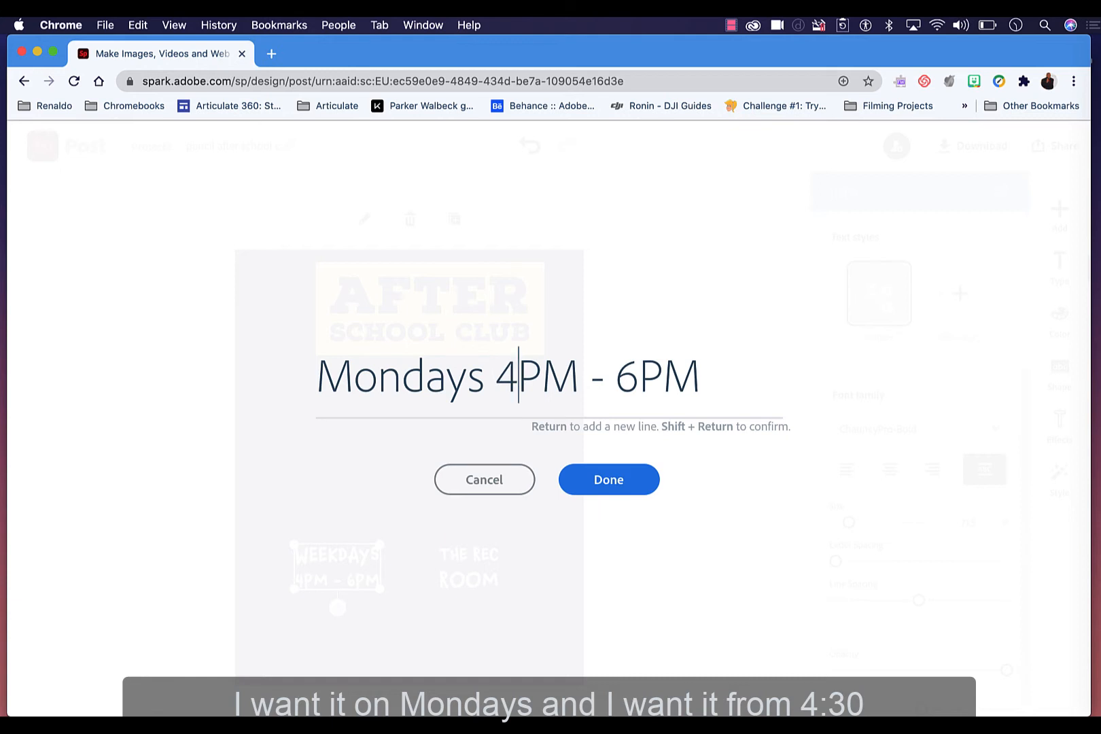
text(:30)
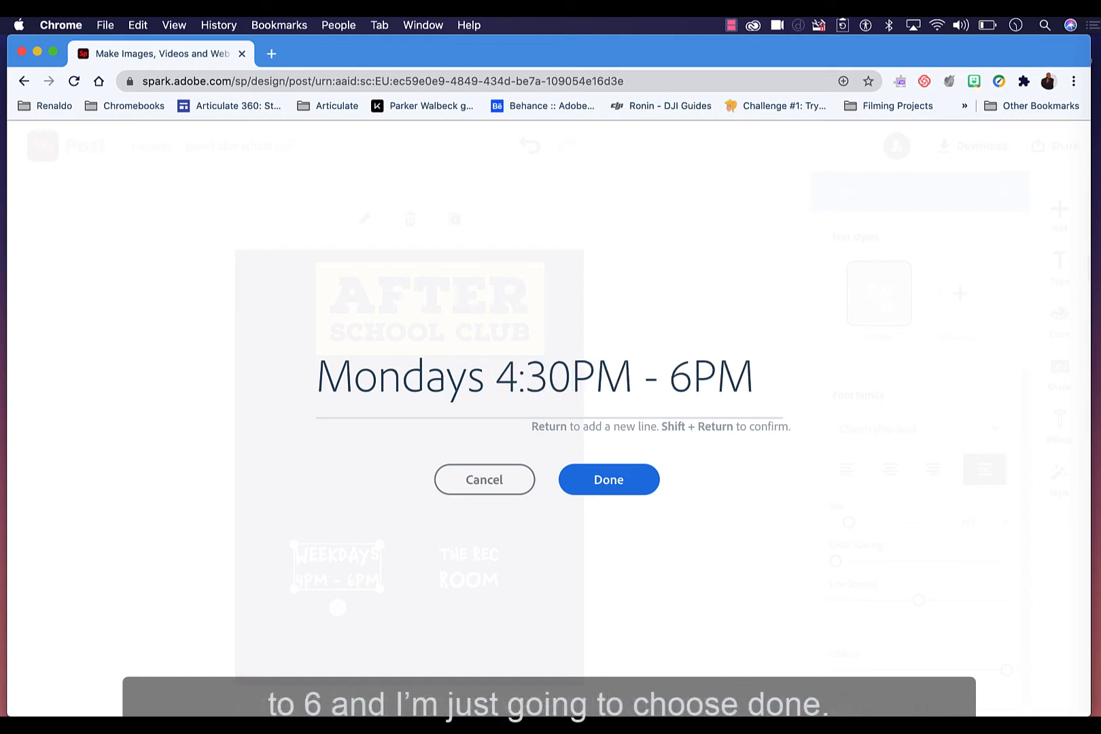
click(606, 485)
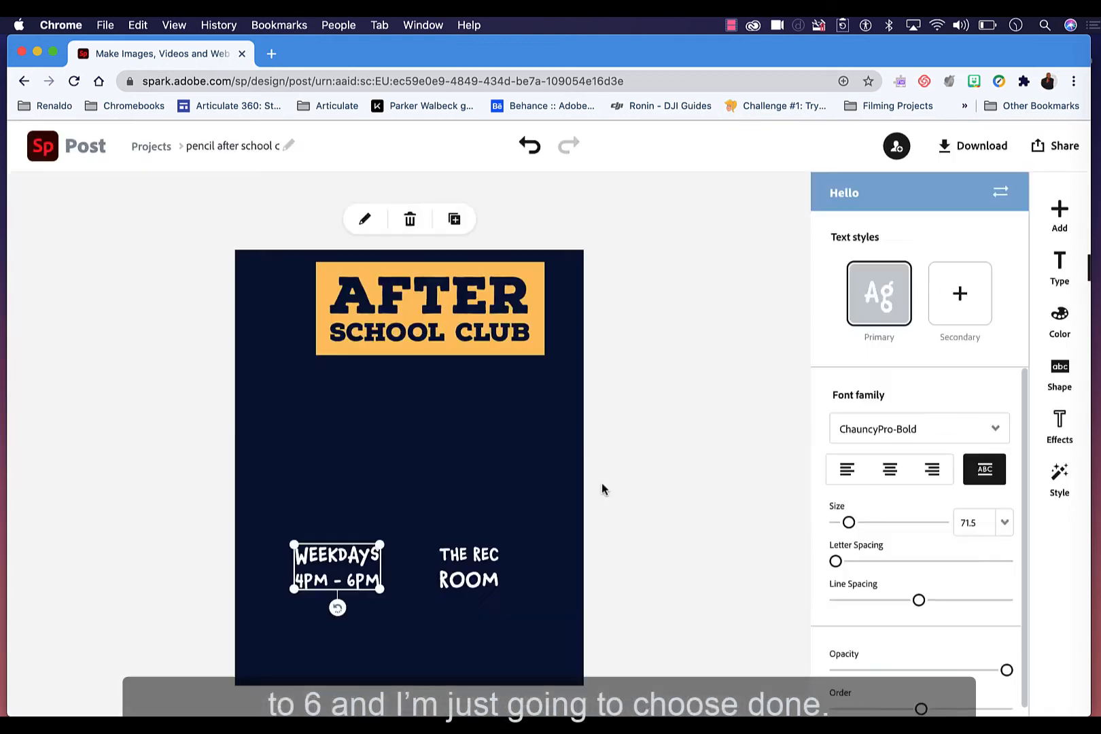
Step: Move the Mondays schedule text to the lower-left and THE REC ROOM text to the lower-right of the poster
drag(353, 553, 314, 609)
click(465, 555)
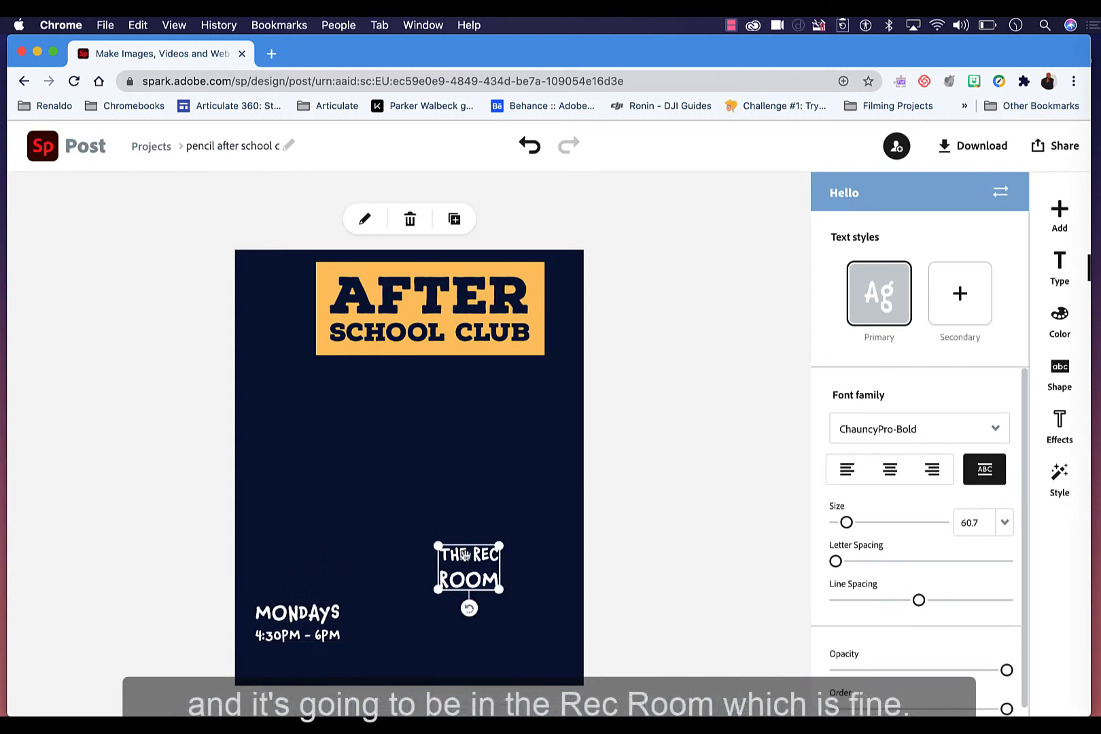
drag(472, 567, 511, 625)
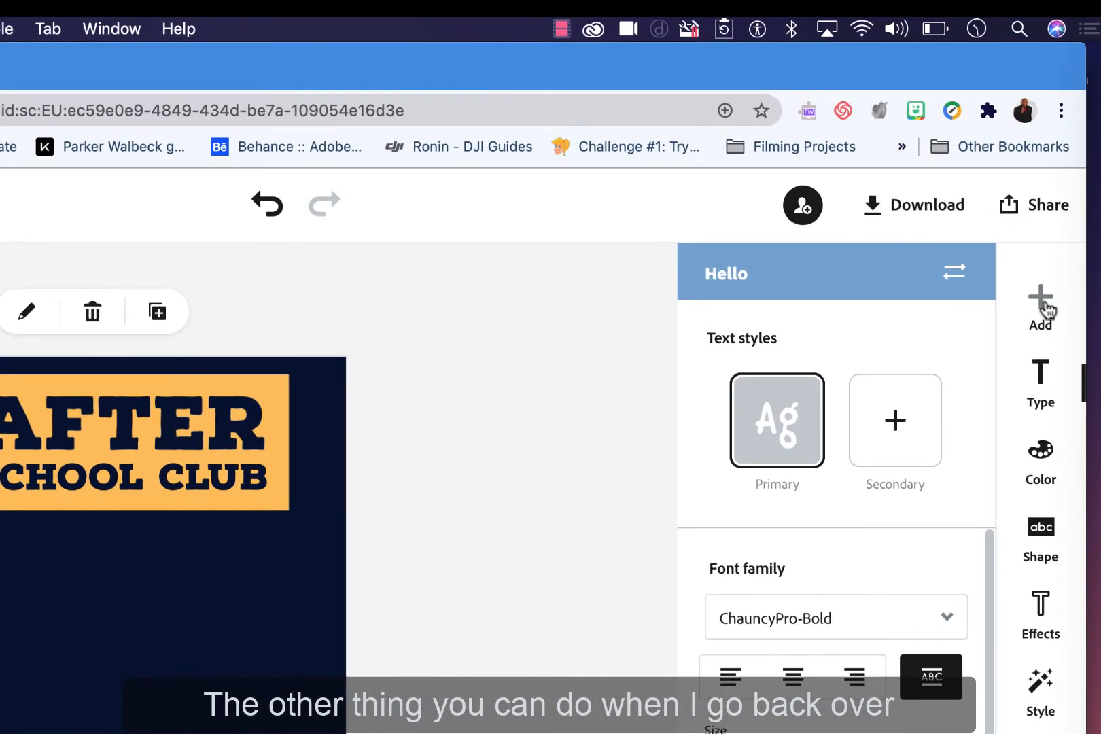
Step: Search the free photos for person and browse the results
click(1043, 305)
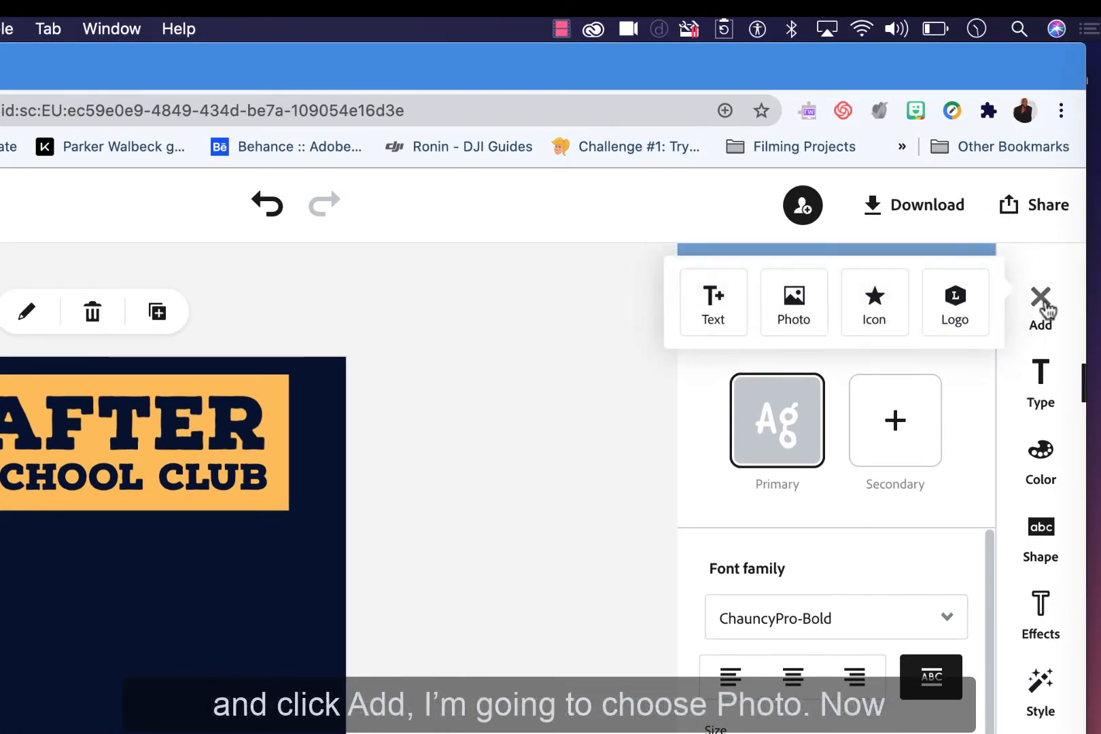
click(804, 302)
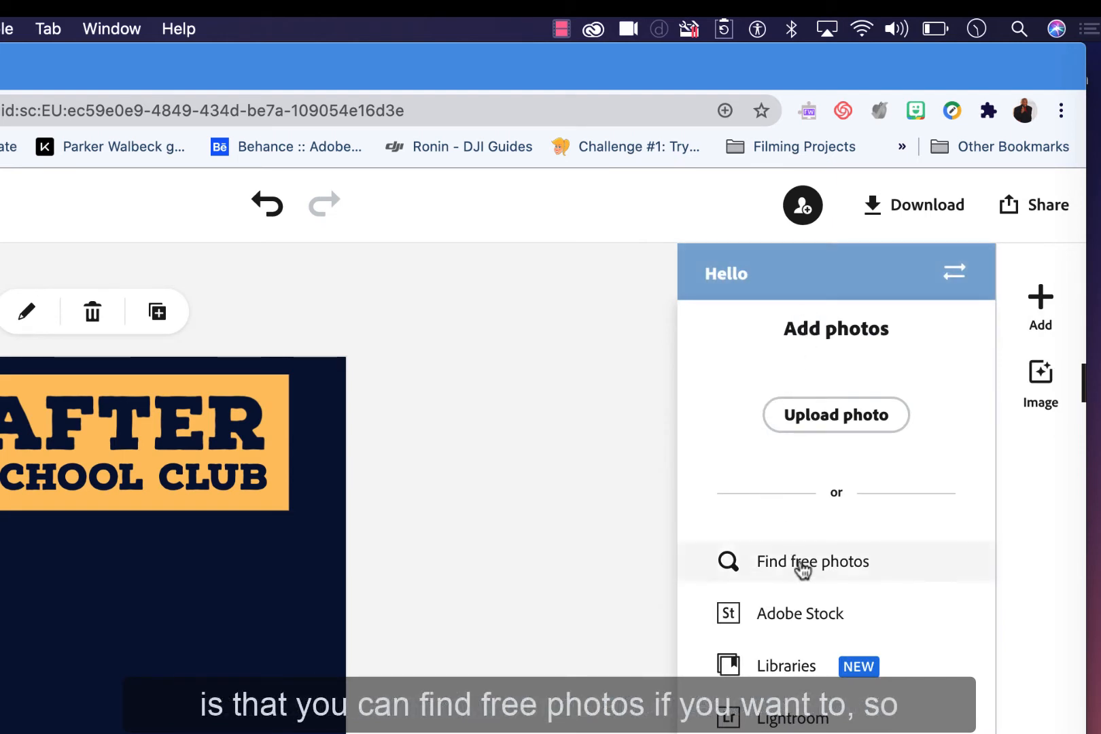
click(801, 563)
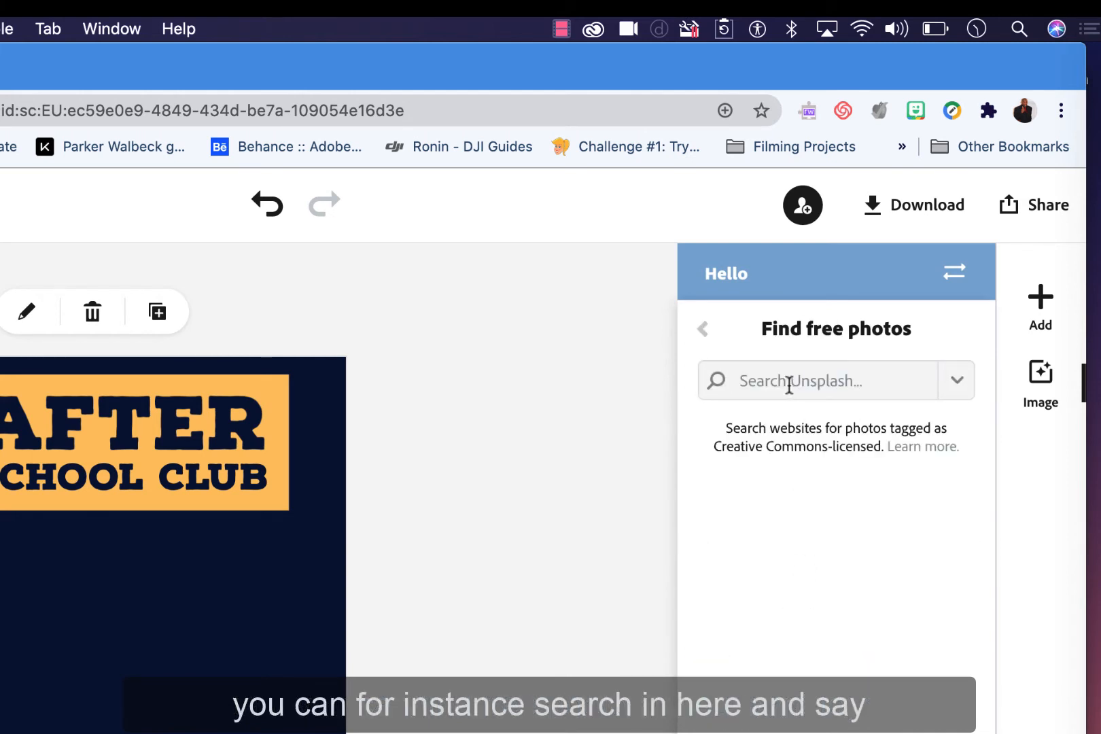
click(788, 384)
text(perso)
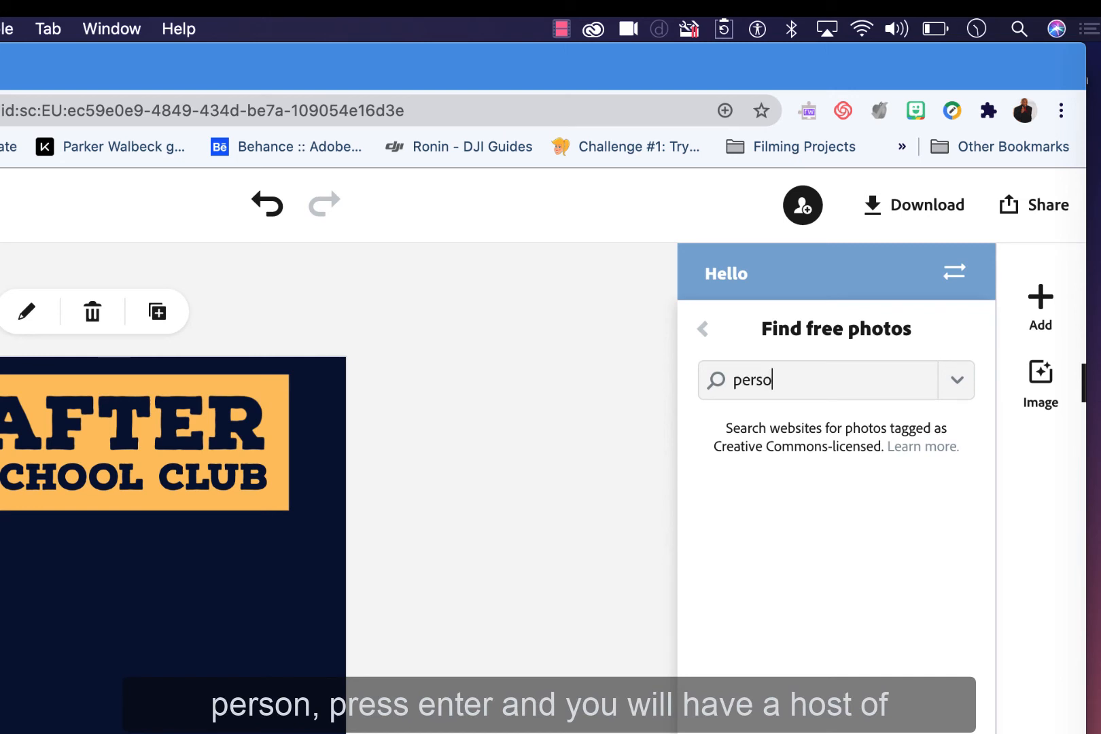
text(n)
key(Return)
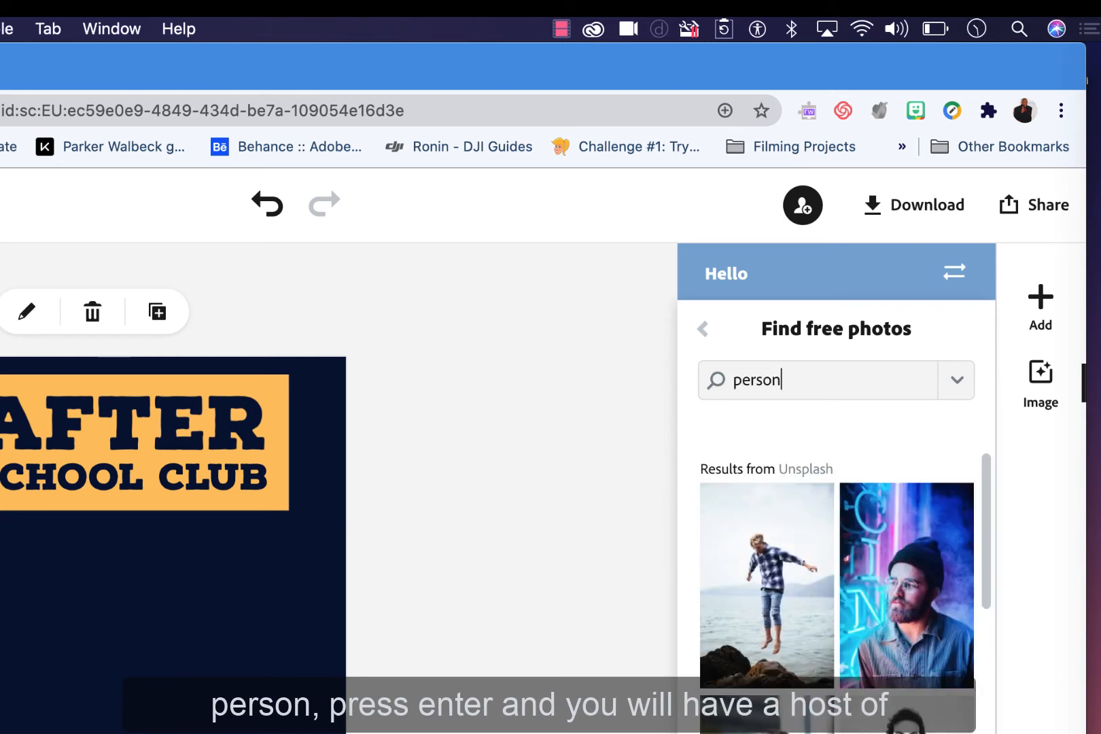
scroll(906, 570, down, 5)
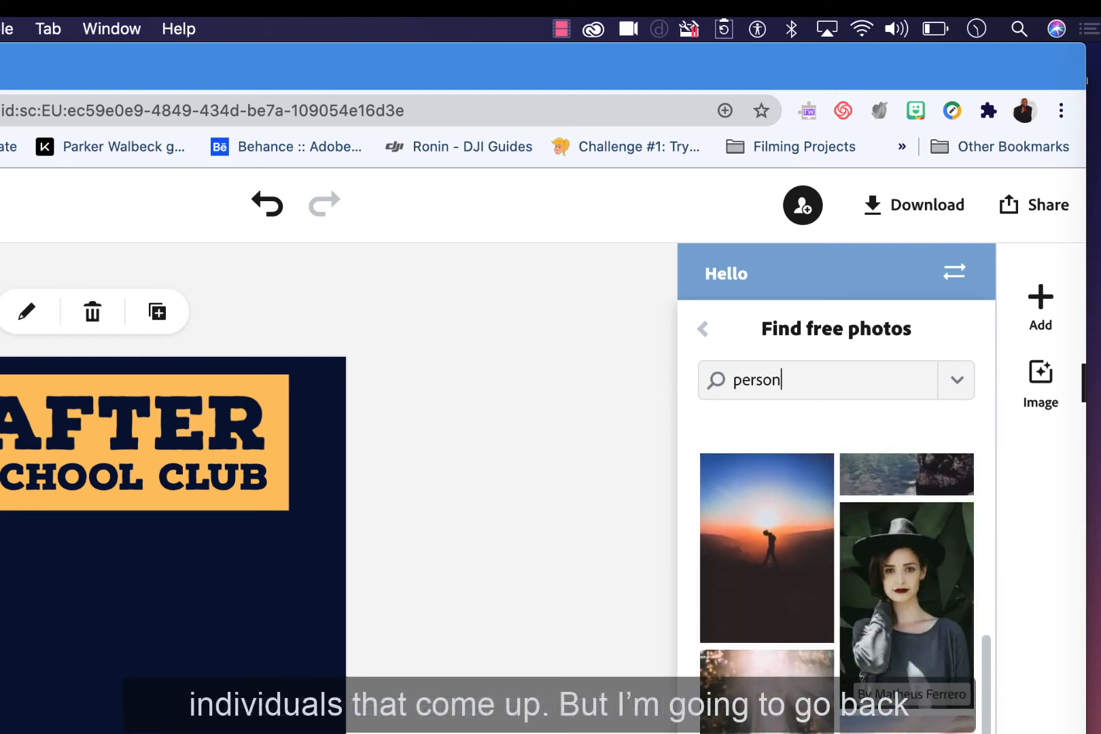
scroll(906, 570, up, 8)
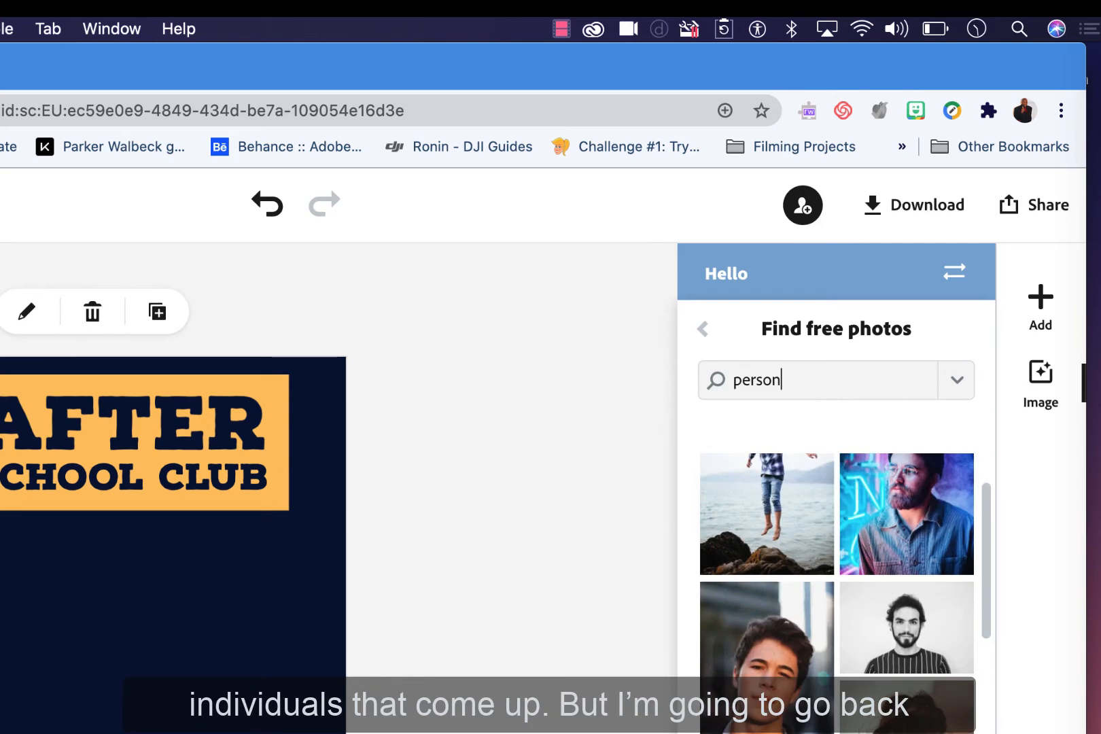
click(703, 329)
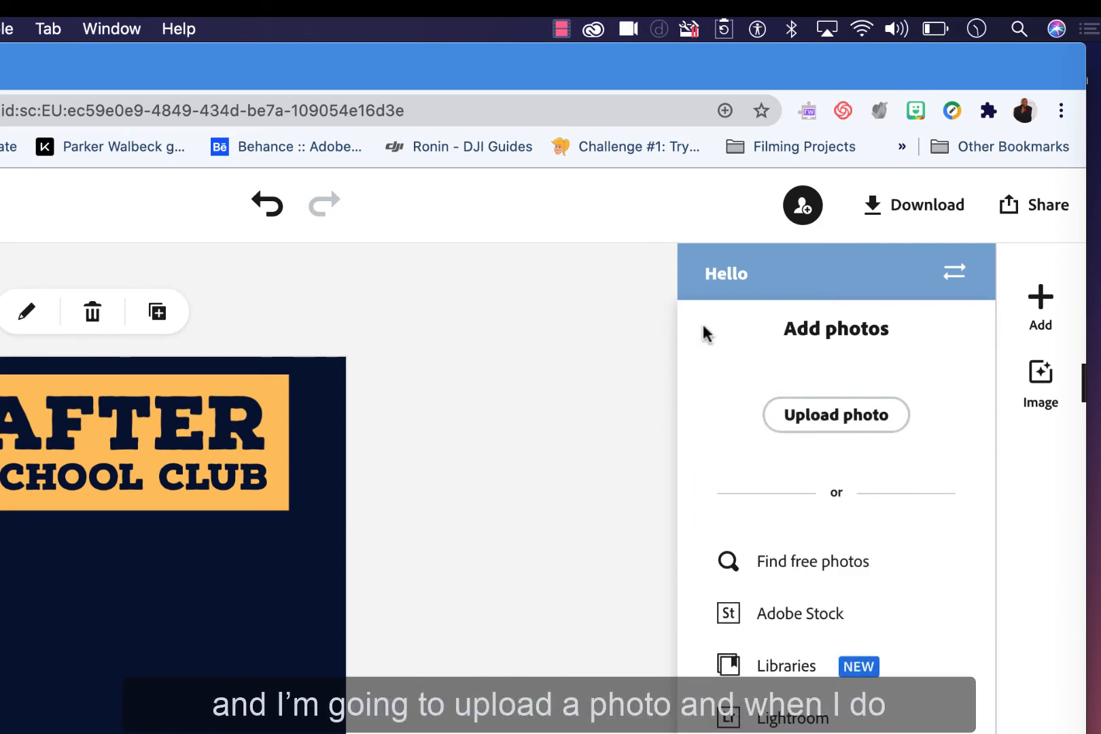
Step: Upload the Asset 2.png photo and add it to the poster as a freely movable image
click(822, 421)
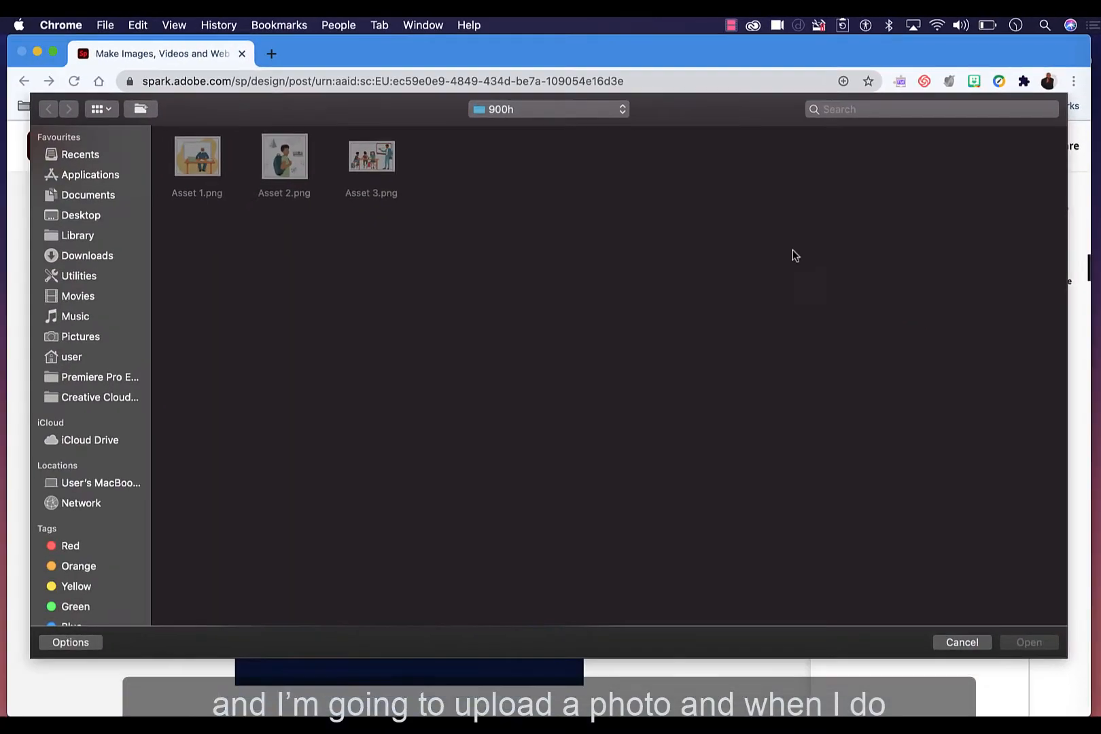
double_click(293, 167)
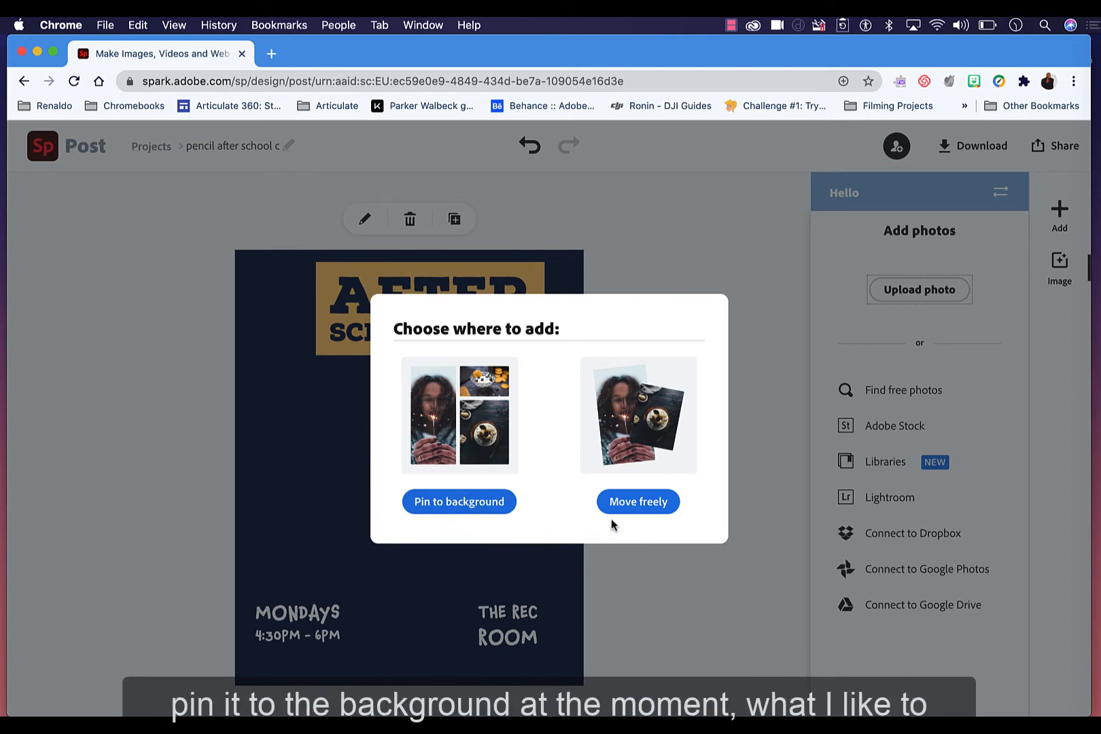
click(627, 508)
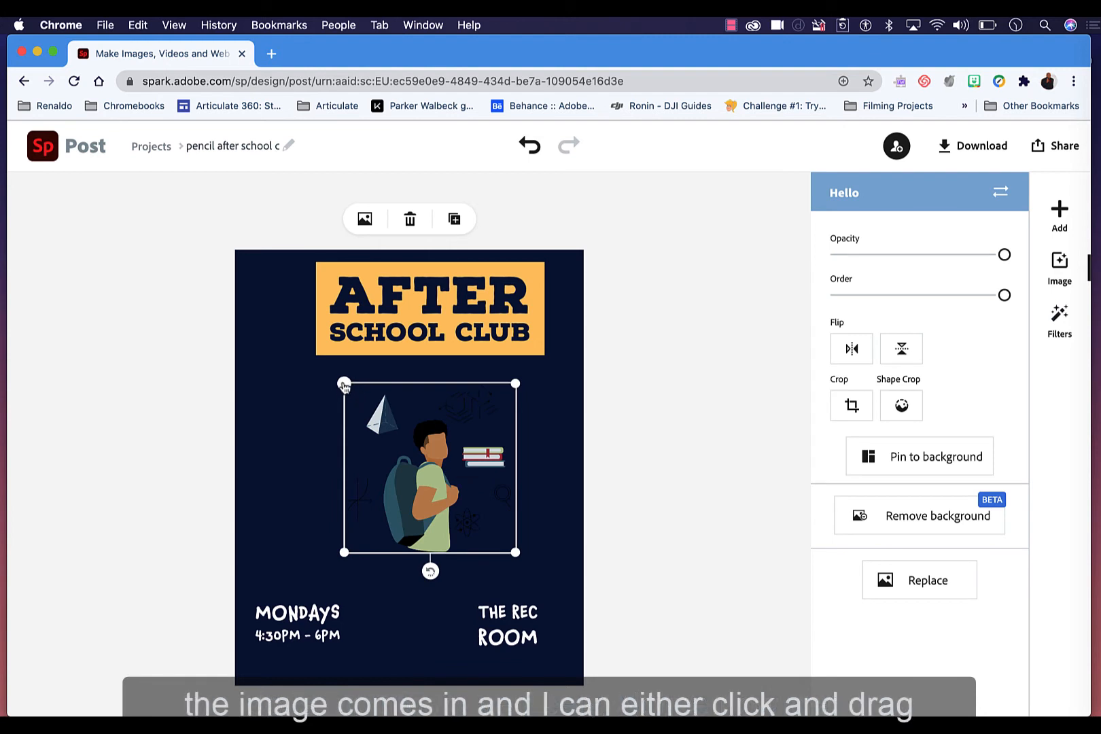
Step: Enlarge the photo to cover most of the poster, adjust its position, and pin it to the background
drag(344, 386, 272, 266)
drag(515, 552, 645, 679)
drag(462, 543, 444, 539)
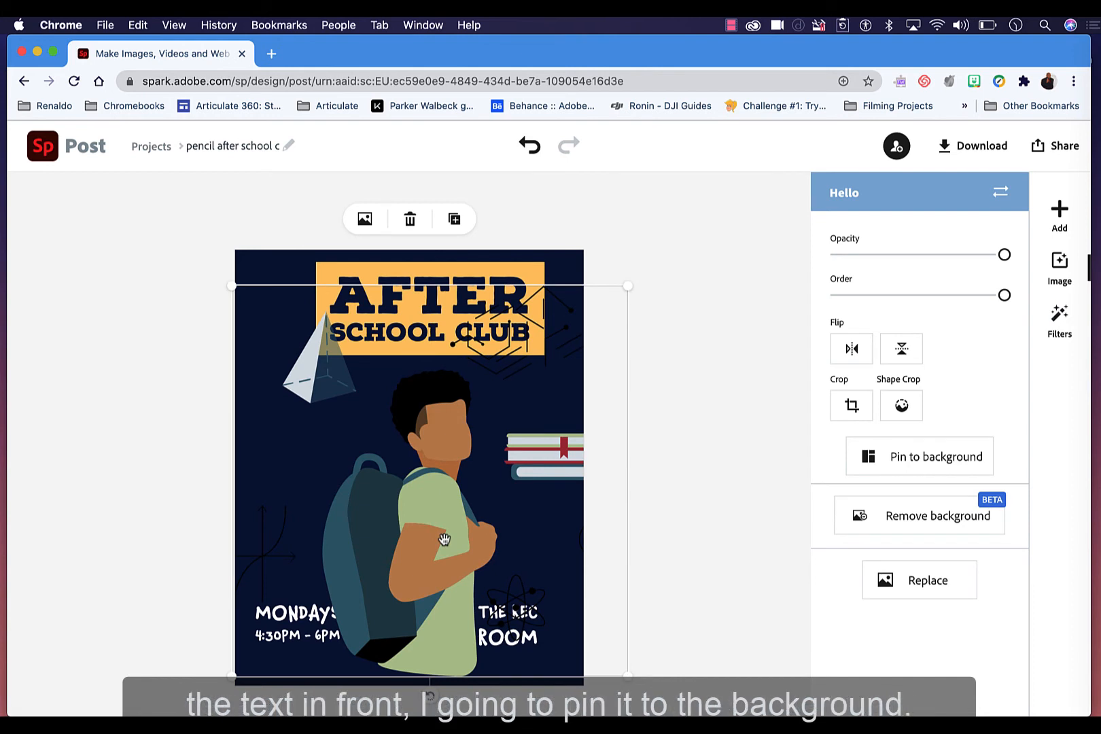
click(891, 473)
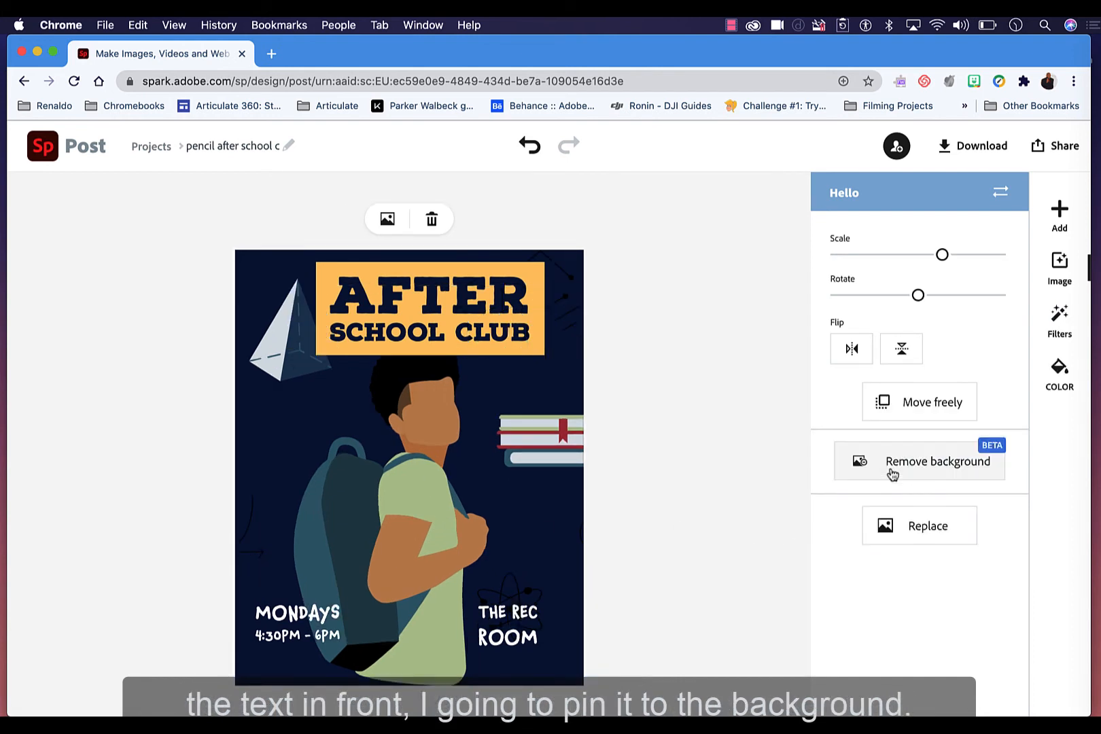
Step: Shift the pinned background photo slightly left and scale it down a little
click(530, 625)
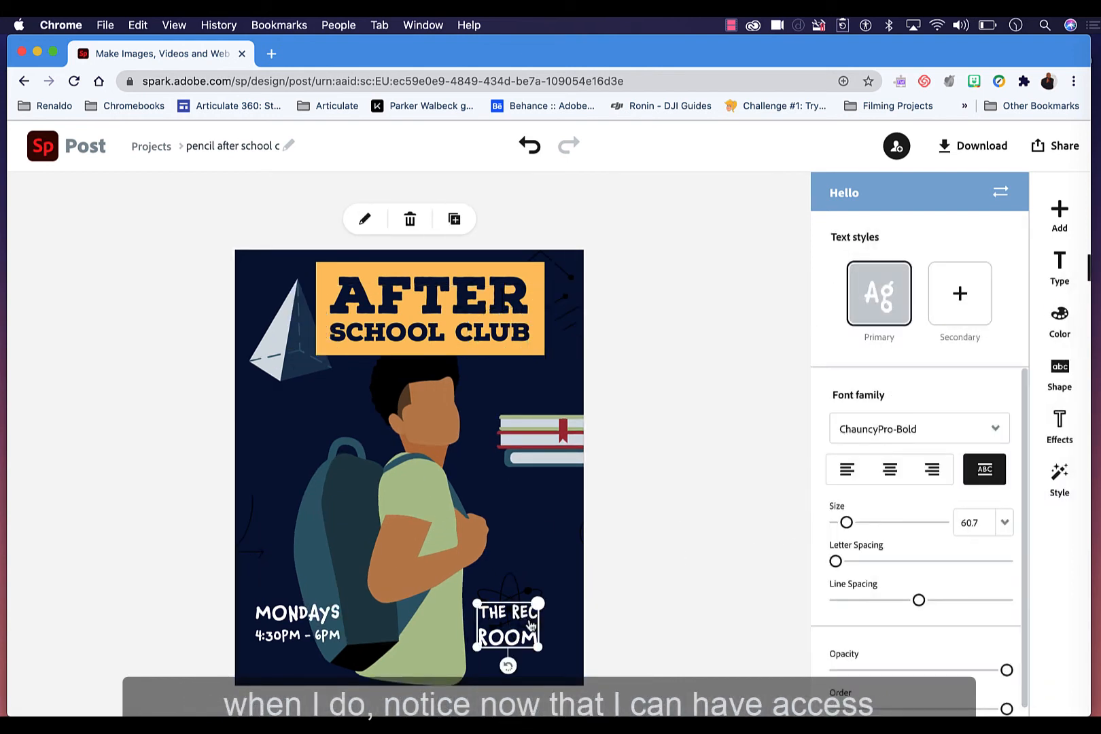
click(312, 634)
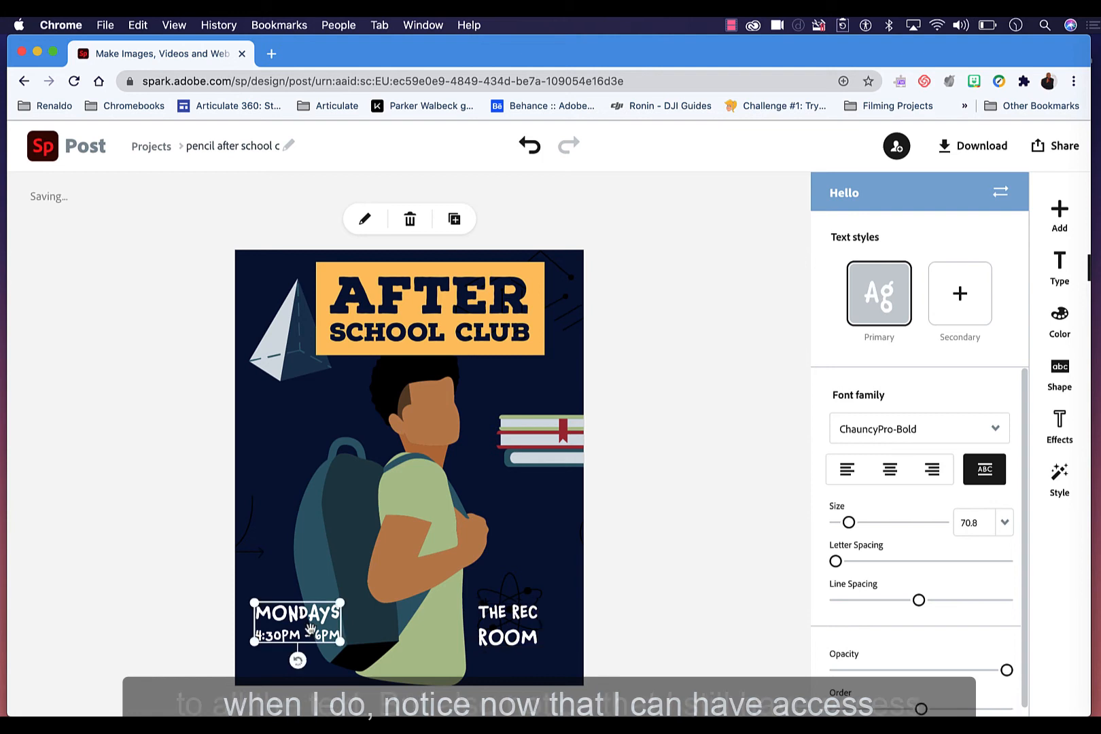
click(435, 489)
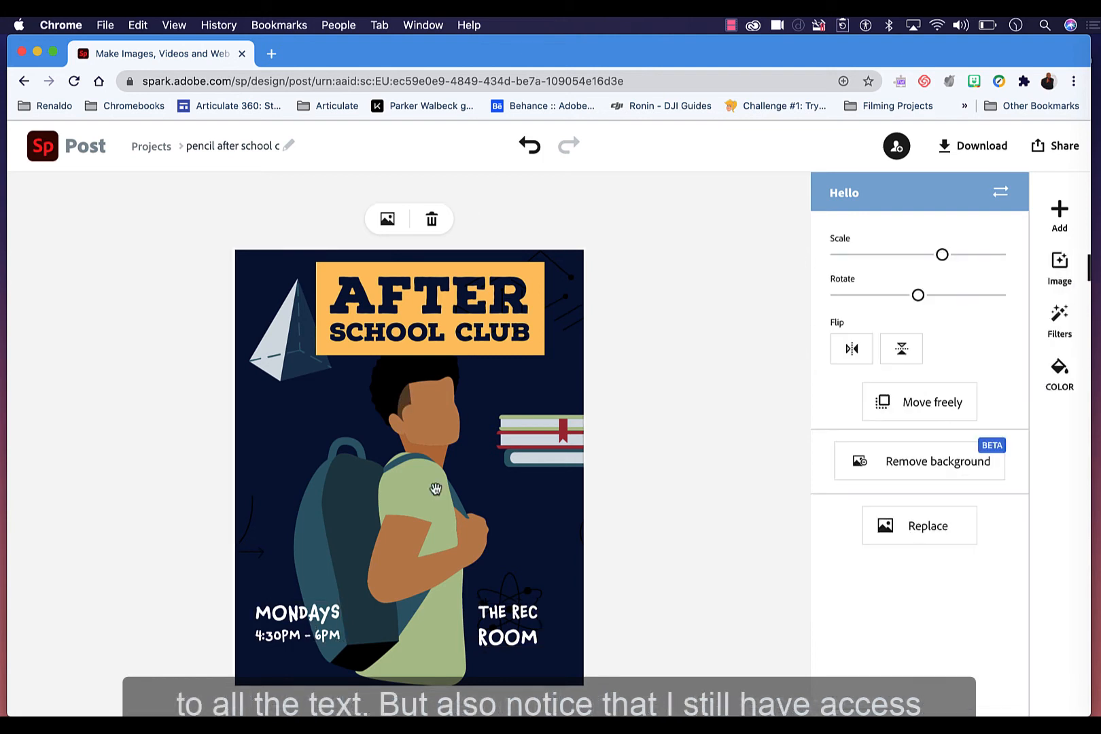
drag(435, 489, 414, 479)
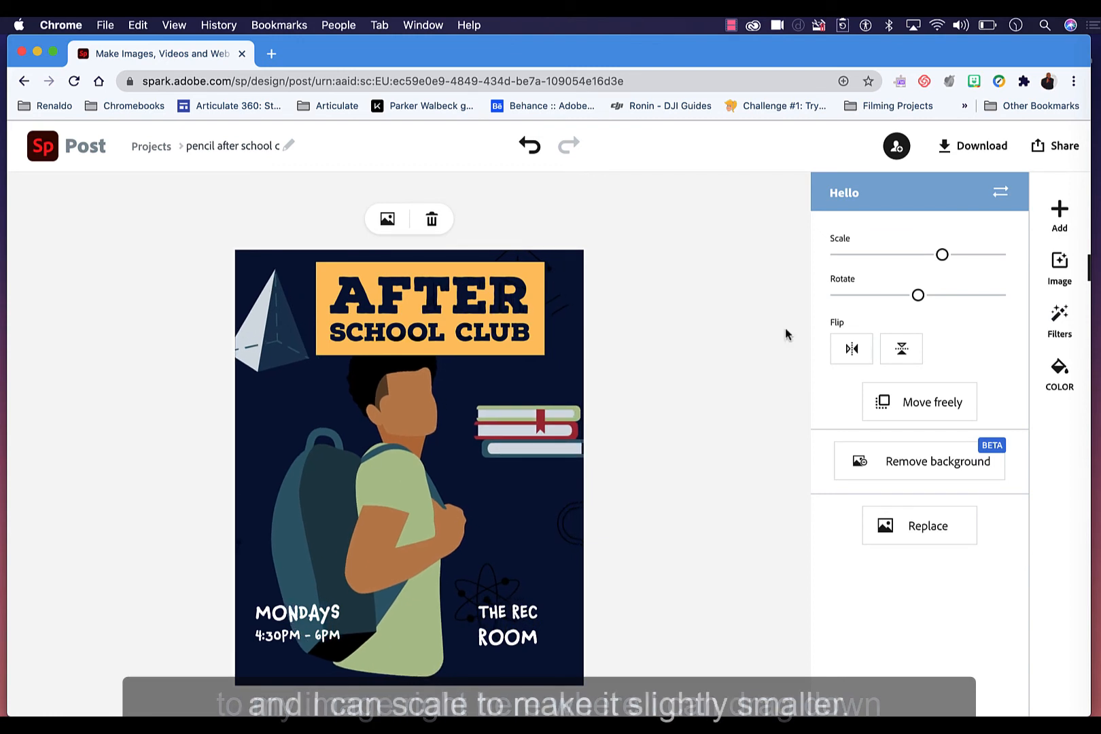
drag(942, 256, 932, 257)
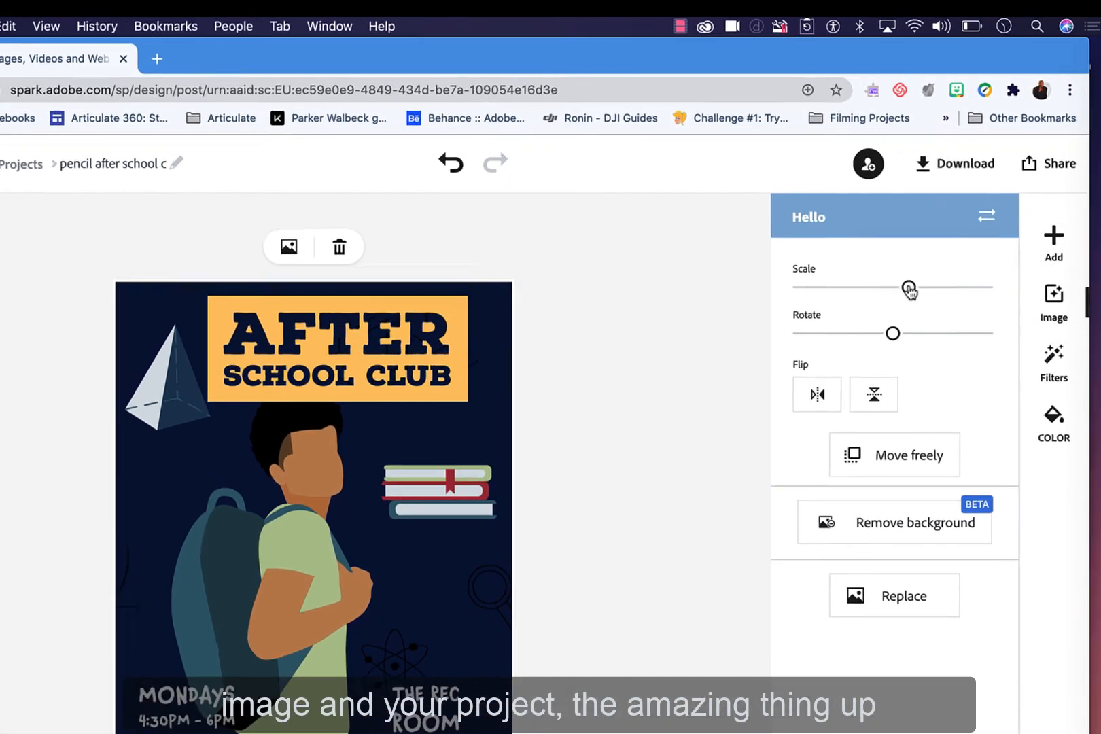
Step: Deselect the photo and view the resize format options for the design
click(733, 346)
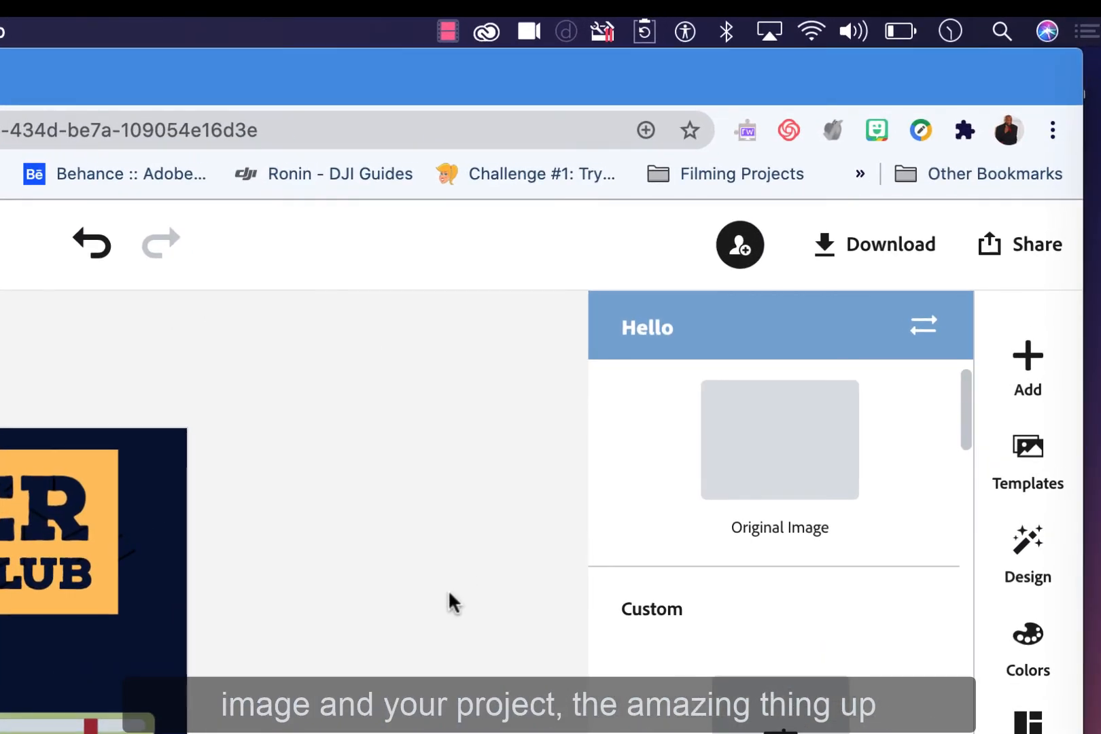
click(1009, 256)
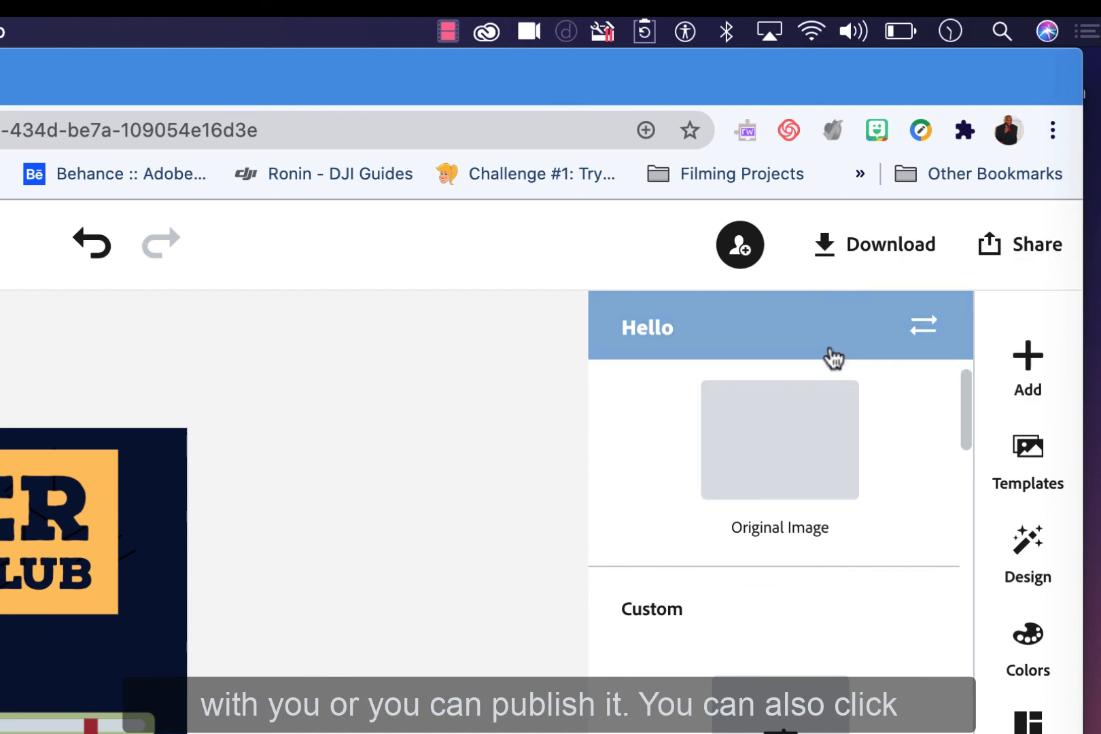
click(858, 255)
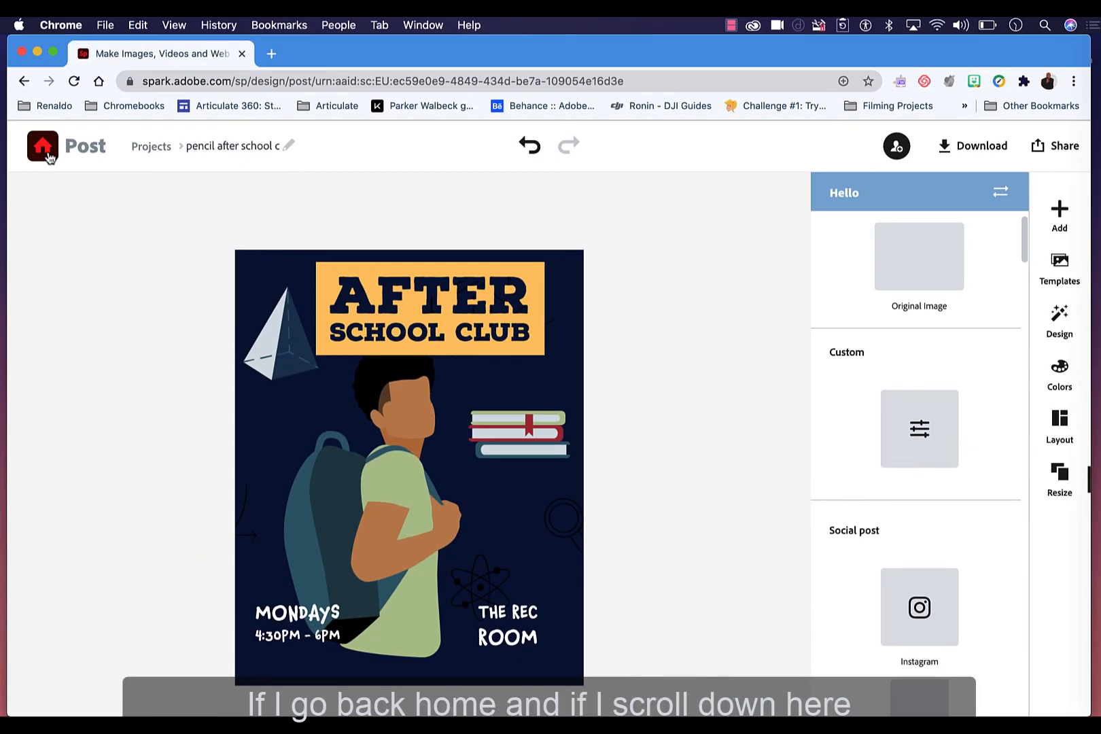
Step: Return to the home page and open the options menu of the most recent After School Club project
click(44, 150)
scroll(205, 350, down, 2)
scroll(205, 350, down, 6)
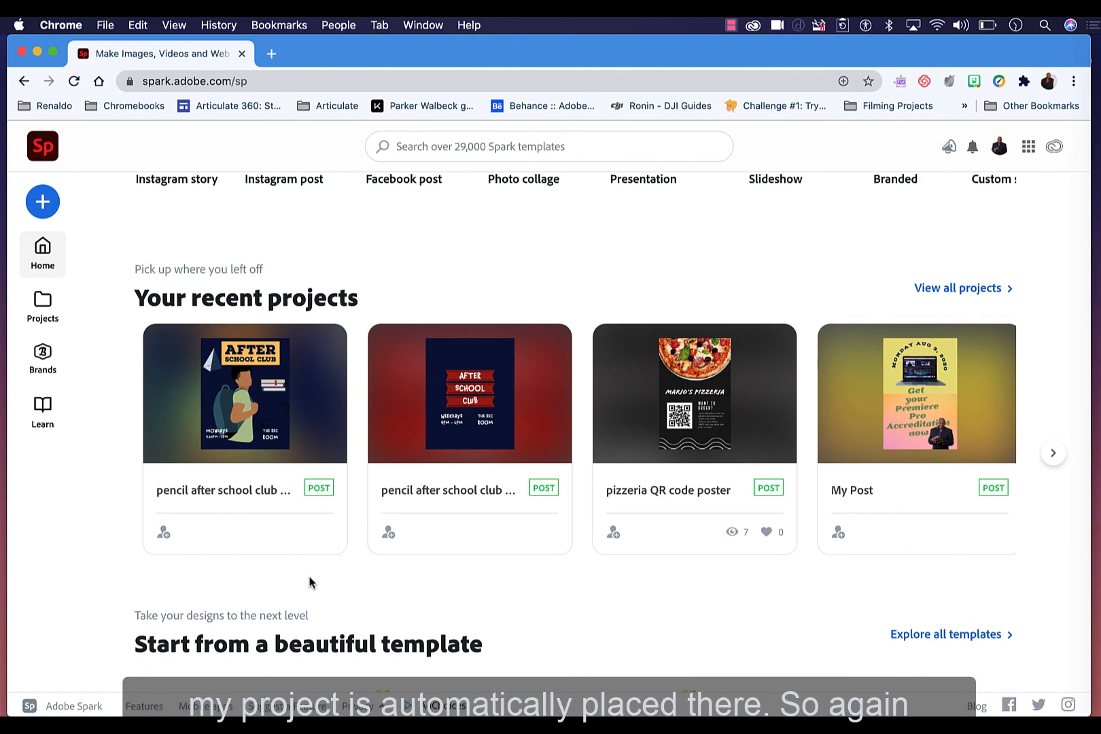
mouse_move(324, 348)
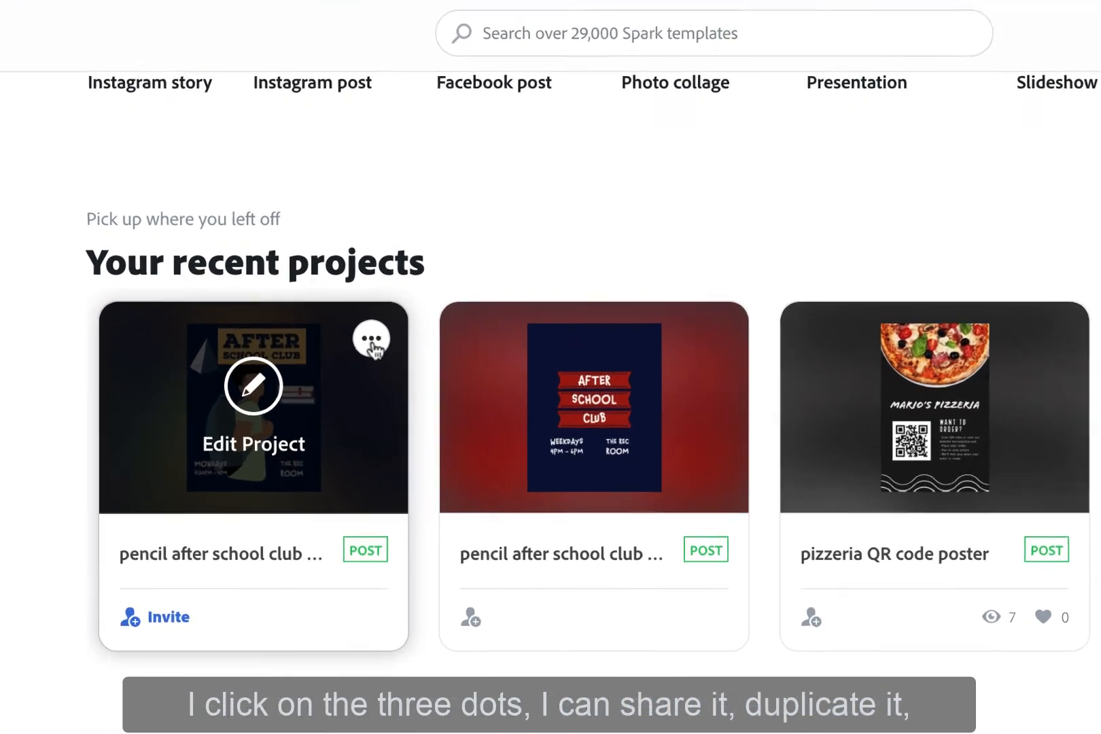
click(383, 337)
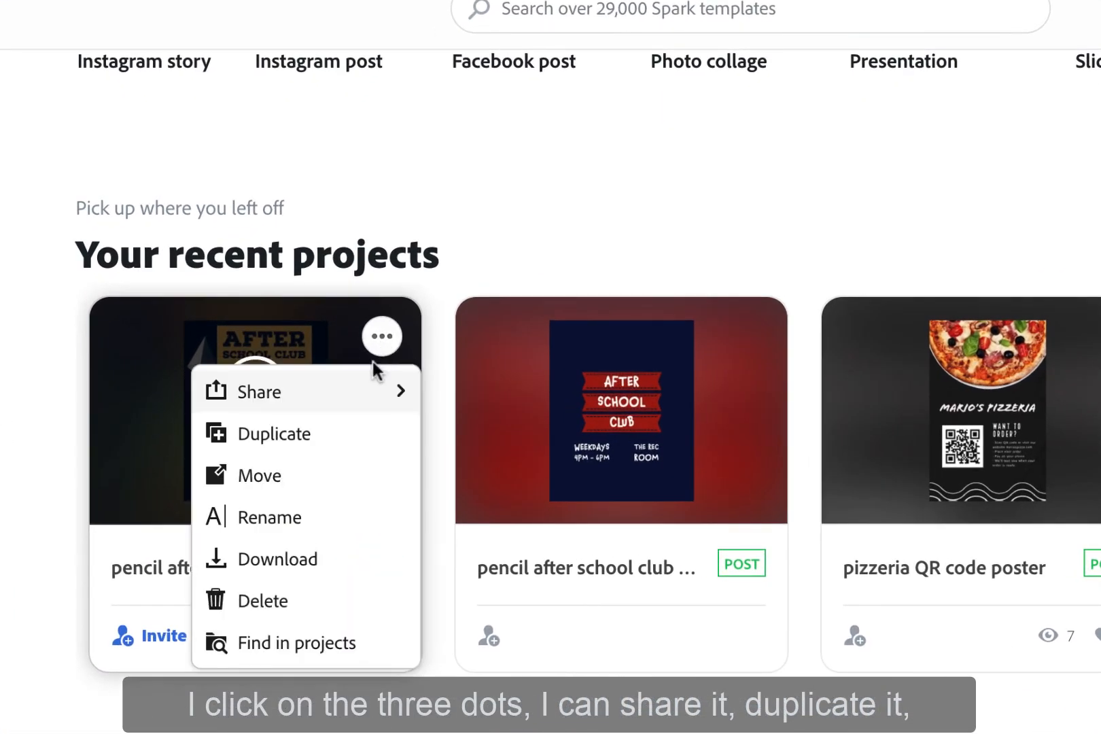